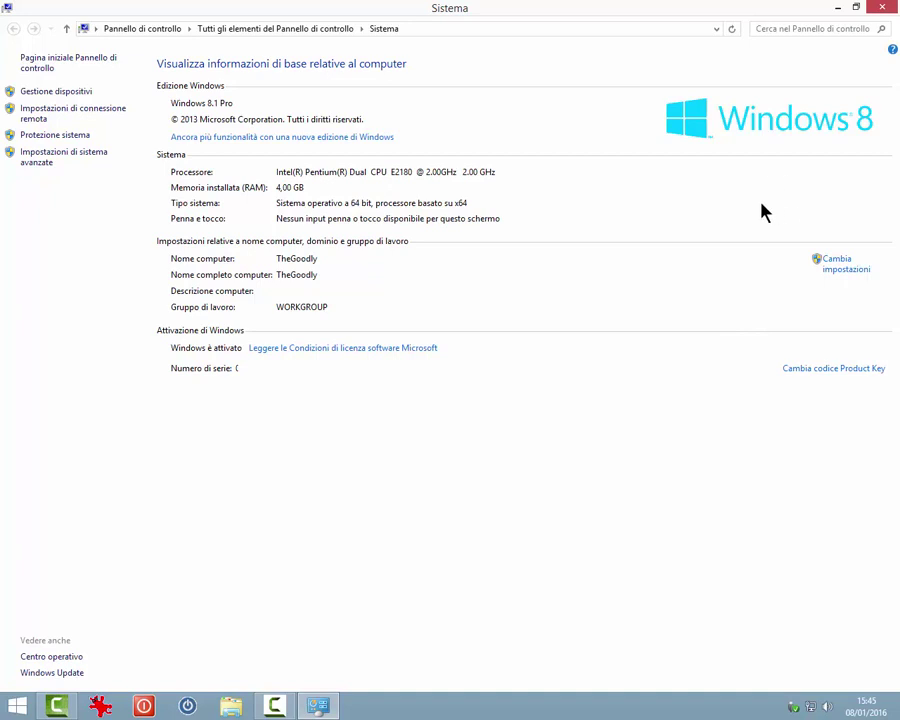
# - Look at the computer name settings and the product key change screen, closing each without making changes
pyautogui.click(842, 272)
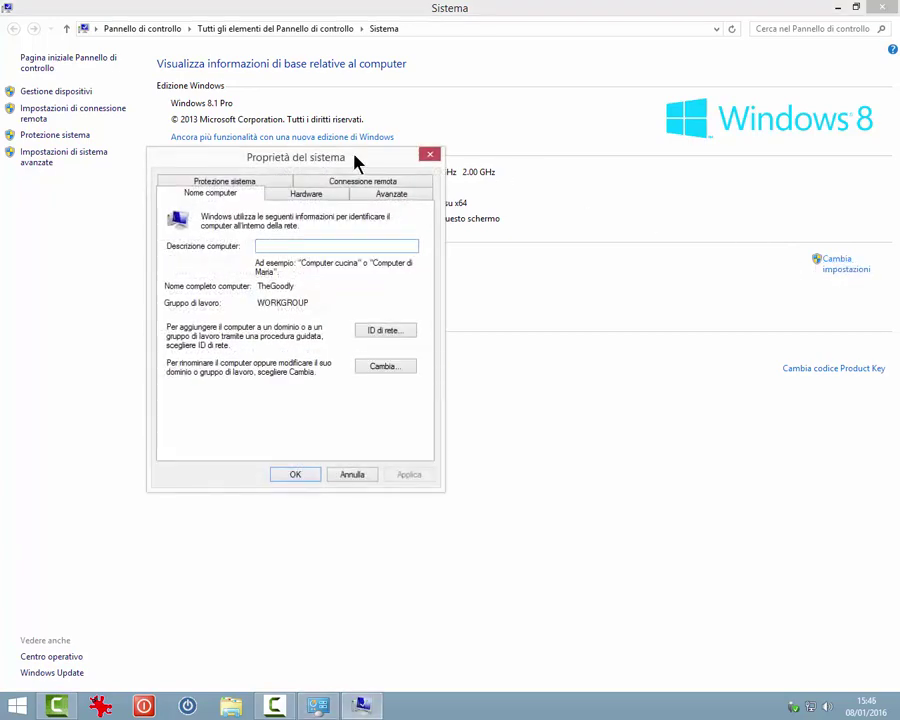
pyautogui.click(352, 475)
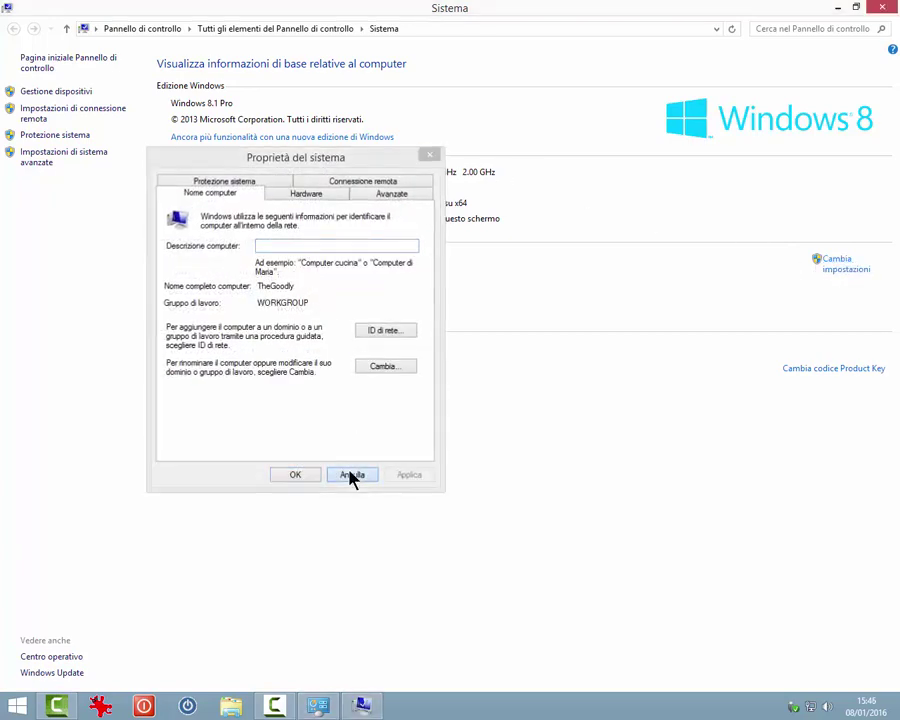
pyautogui.click(829, 374)
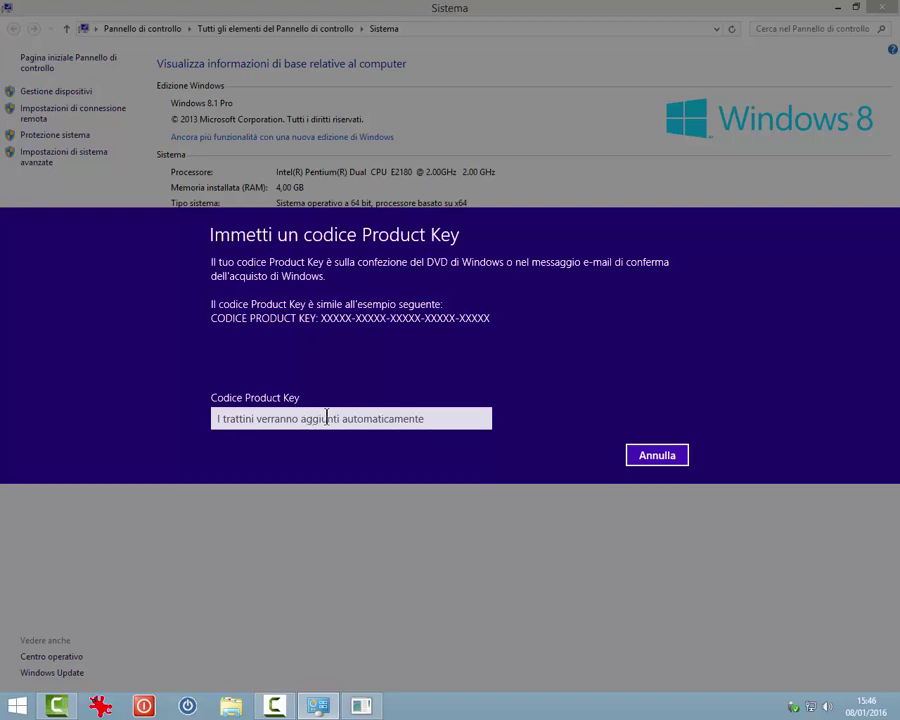
pyautogui.click(644, 456)
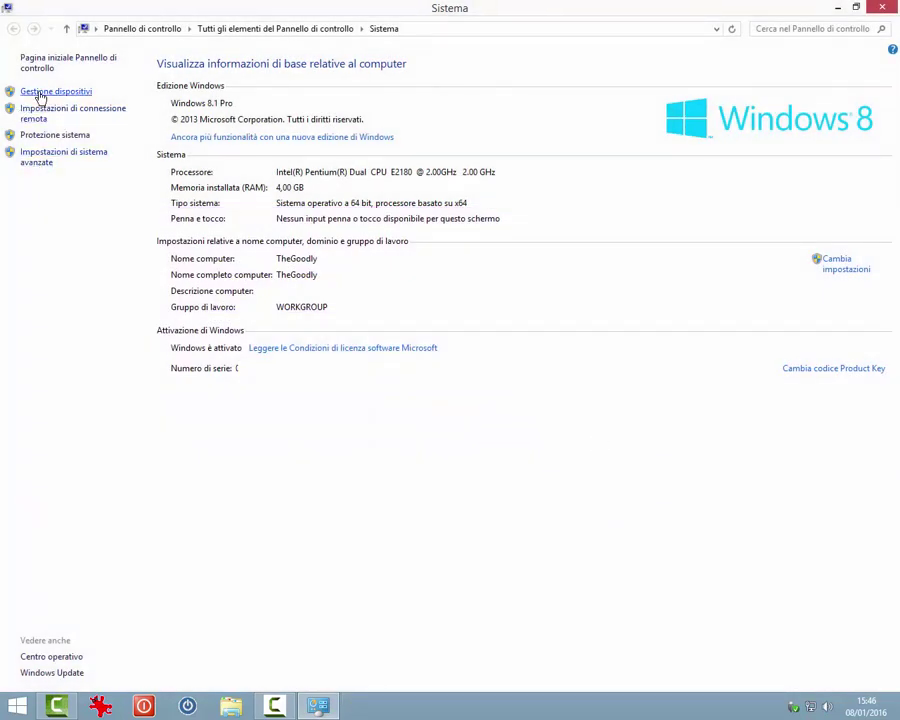
# - Look over the computer's hardware categories in Device Manager and close it
pyautogui.click(40, 93)
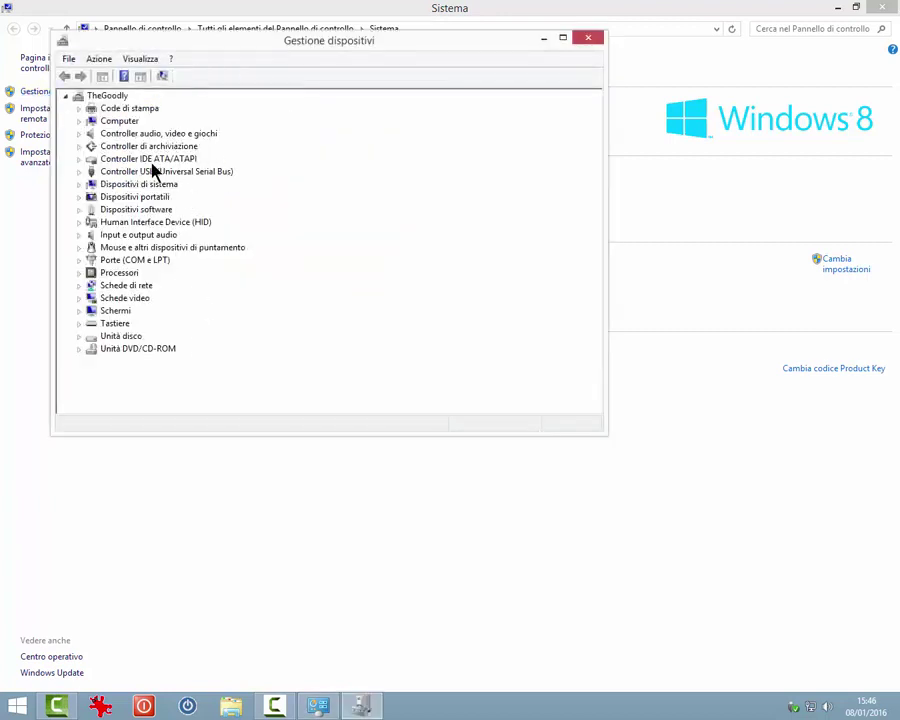
pyautogui.click(591, 44)
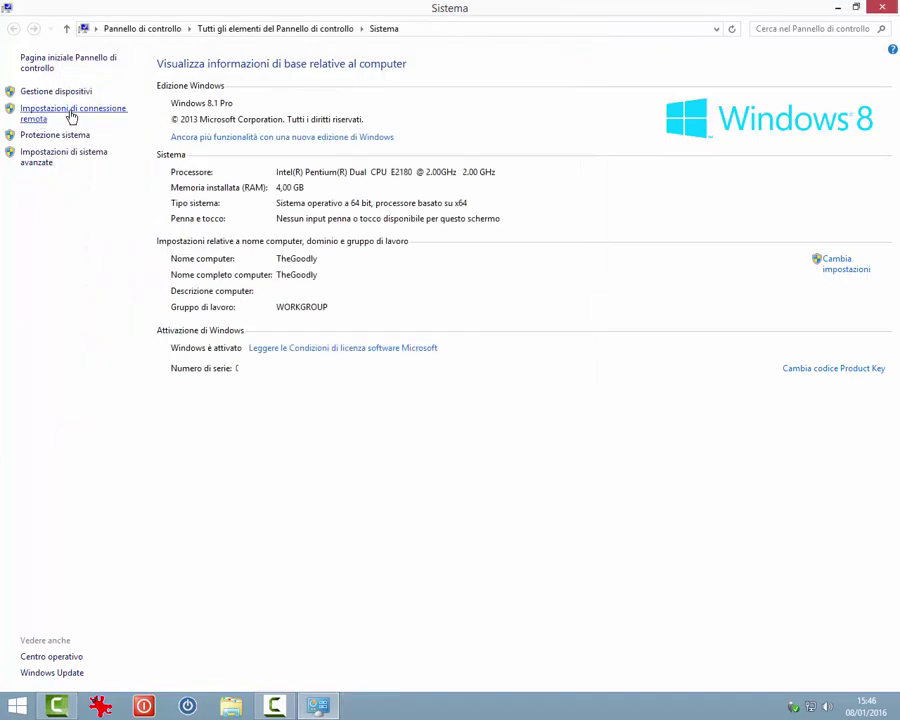
# - Examine the Remote Assistance permission and its advanced limits, including the invitation time units, and dismiss the limits without changes
pyautogui.click(70, 113)
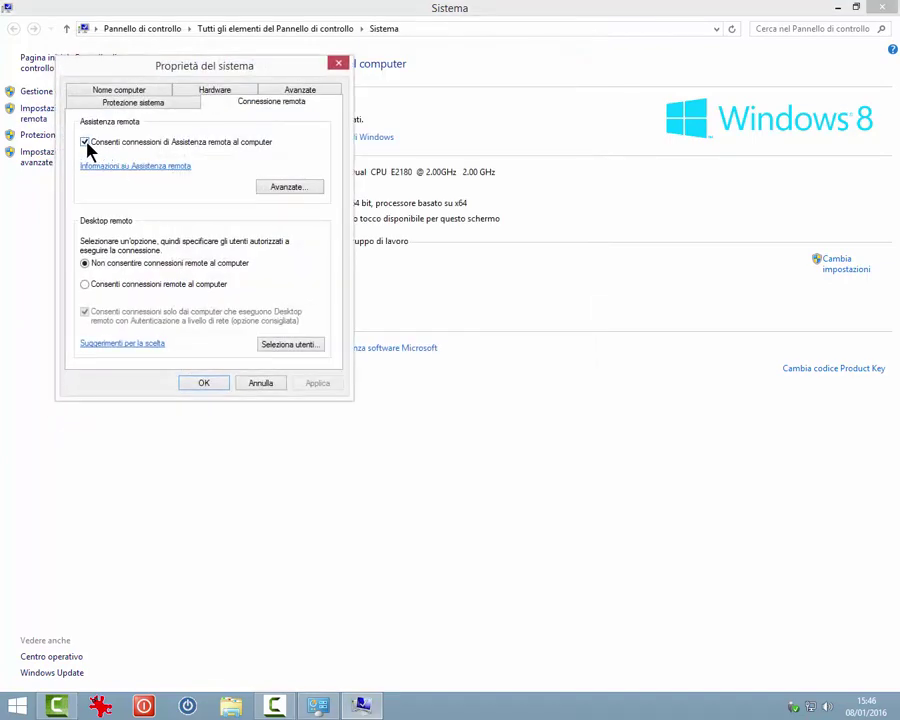
pyautogui.click(86, 142)
pyautogui.click(89, 144)
pyautogui.click(277, 193)
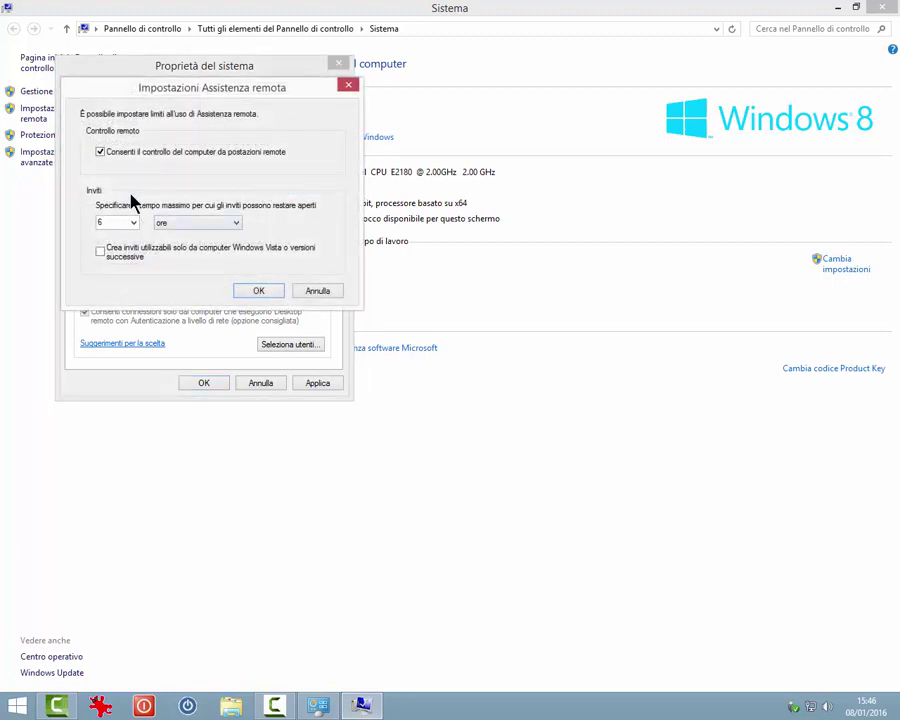
pyautogui.click(234, 226)
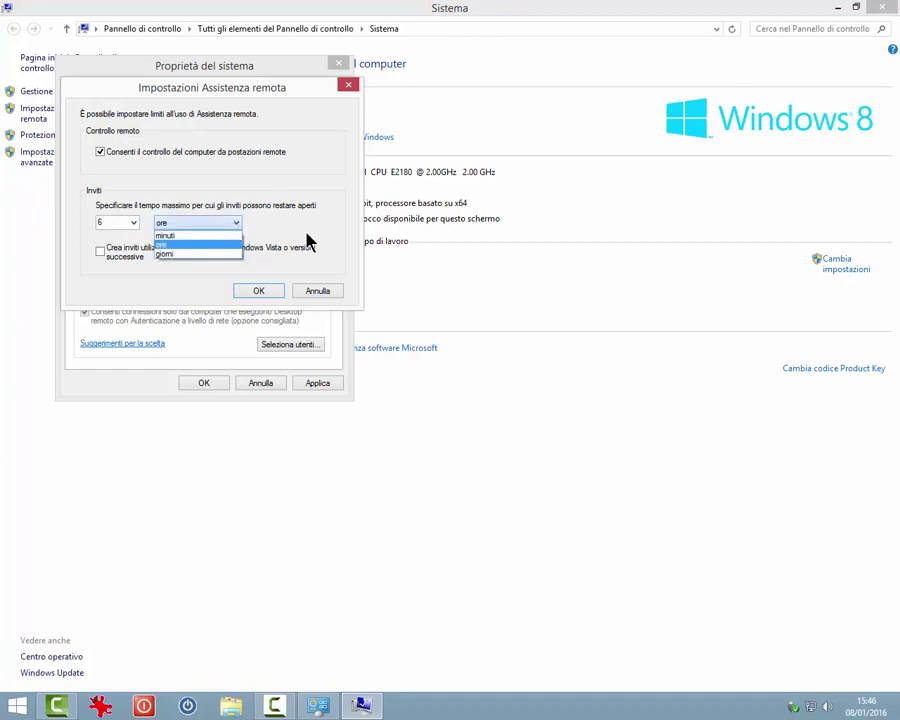
pyautogui.click(307, 241)
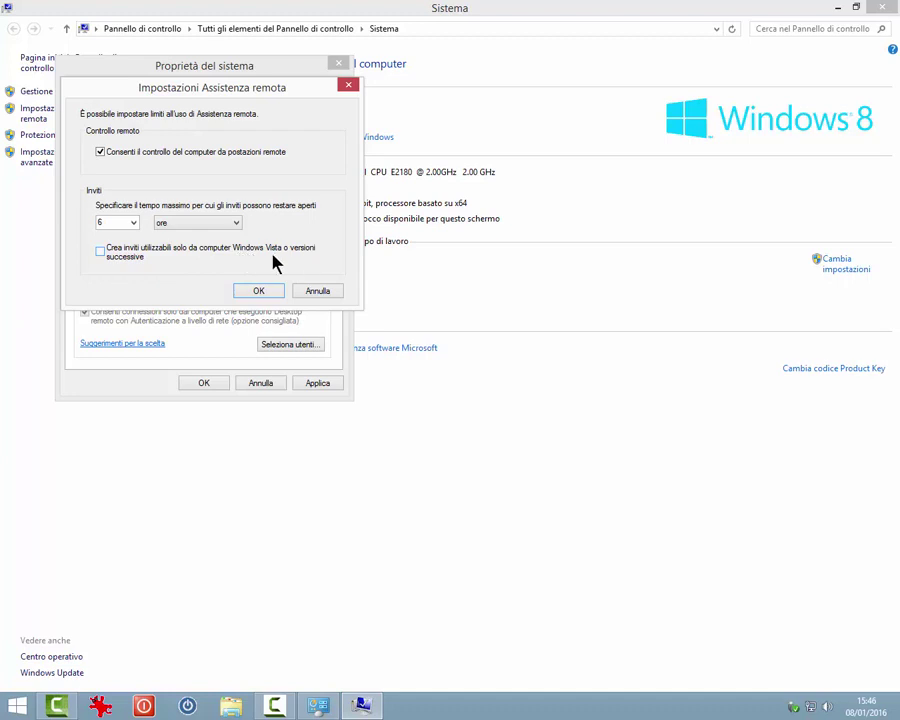
pyautogui.click(315, 292)
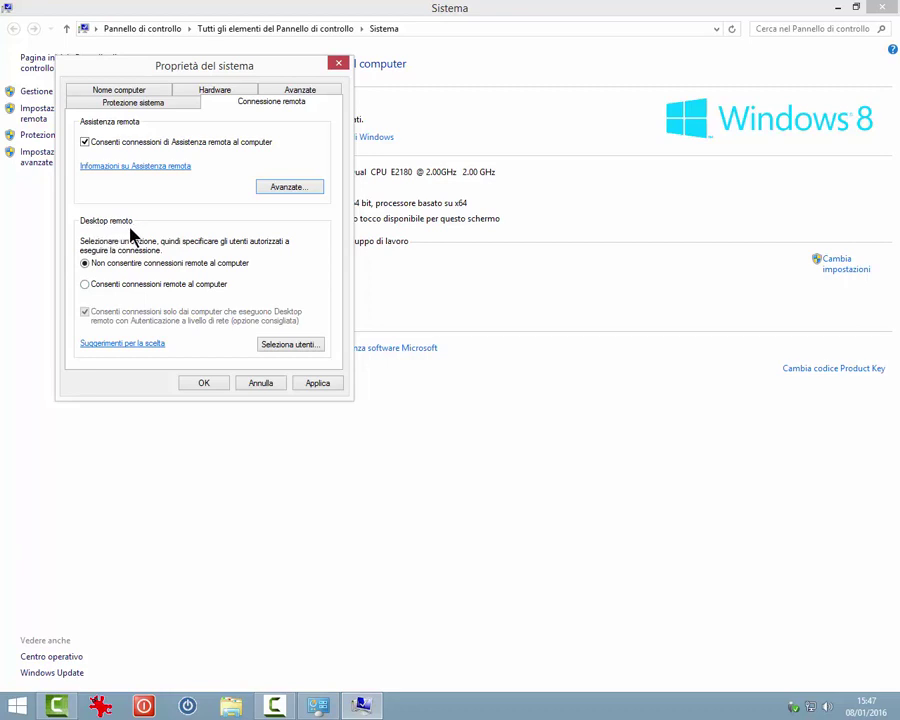
# - Try allowing remote connections to the computer and finding the Administrator account as a Remote Desktop user, discarding all changes
pyautogui.click(85, 285)
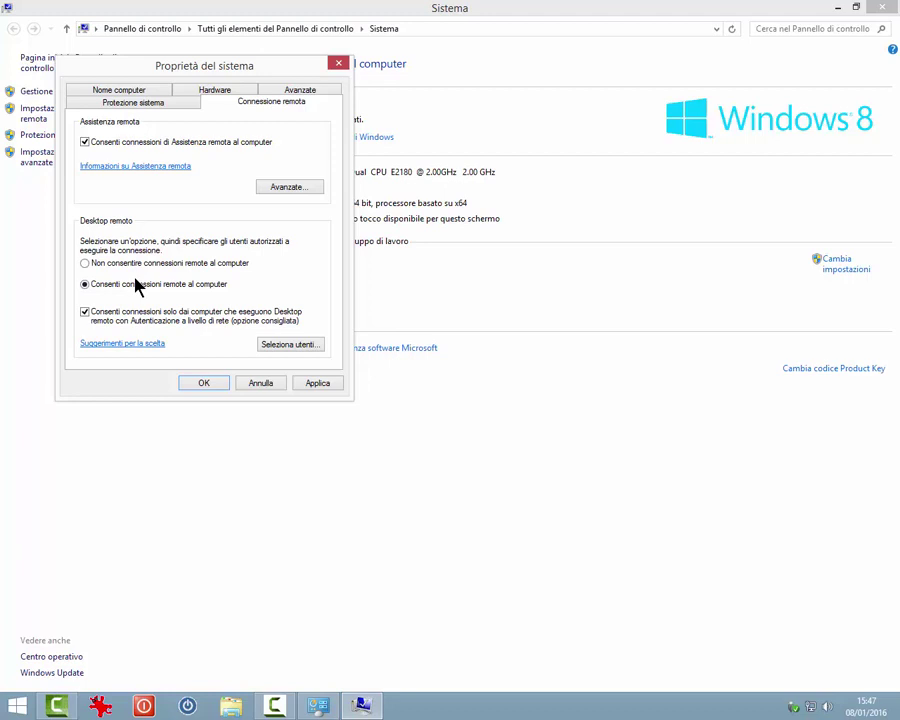
pyautogui.click(285, 348)
pyautogui.click(97, 230)
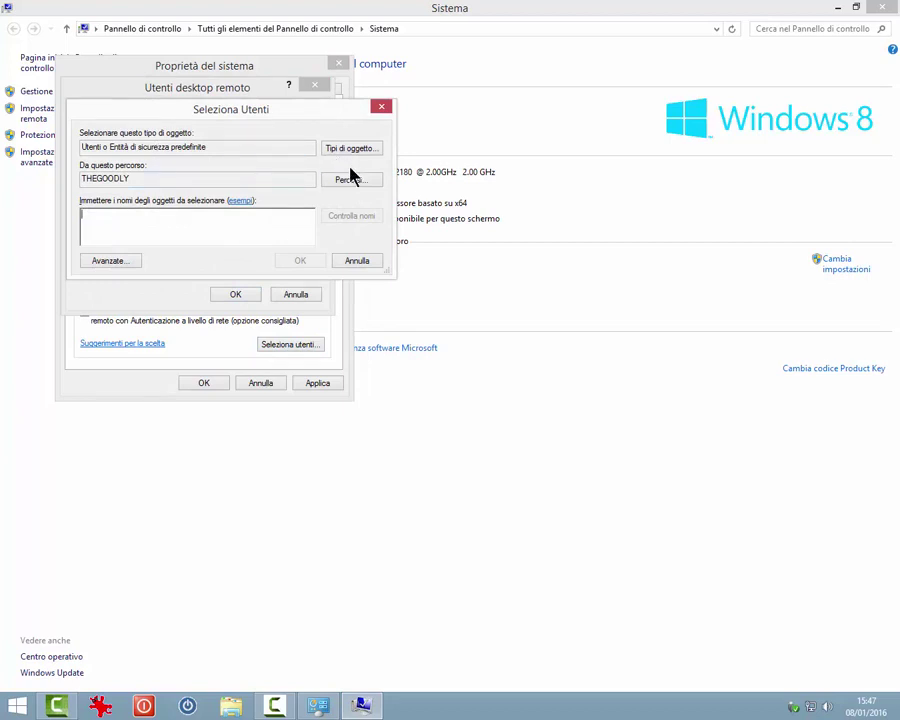
pyautogui.click(109, 262)
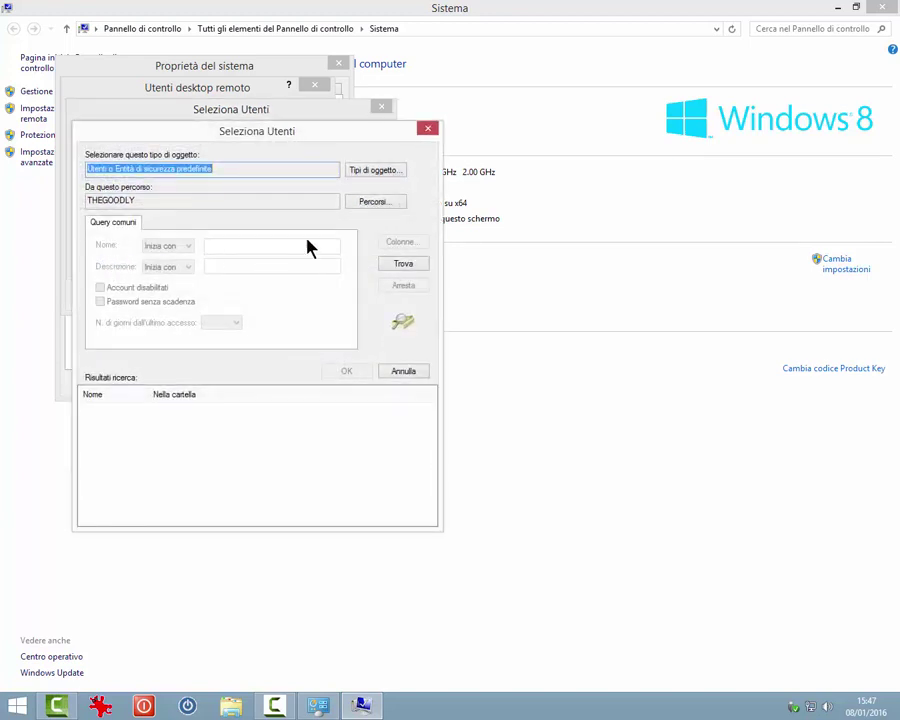
pyautogui.click(402, 263)
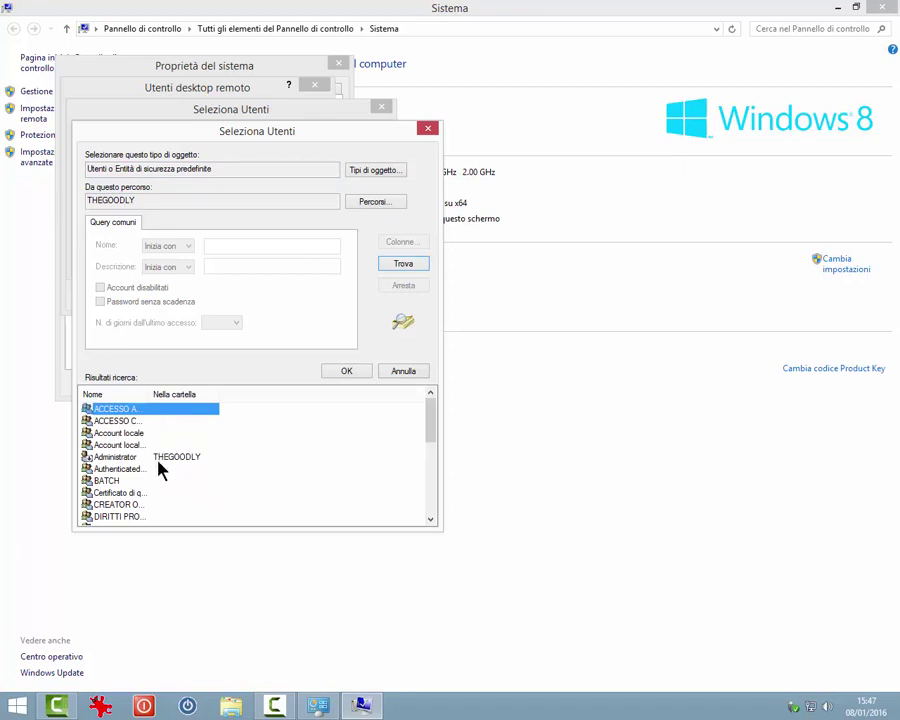
pyautogui.click(118, 457)
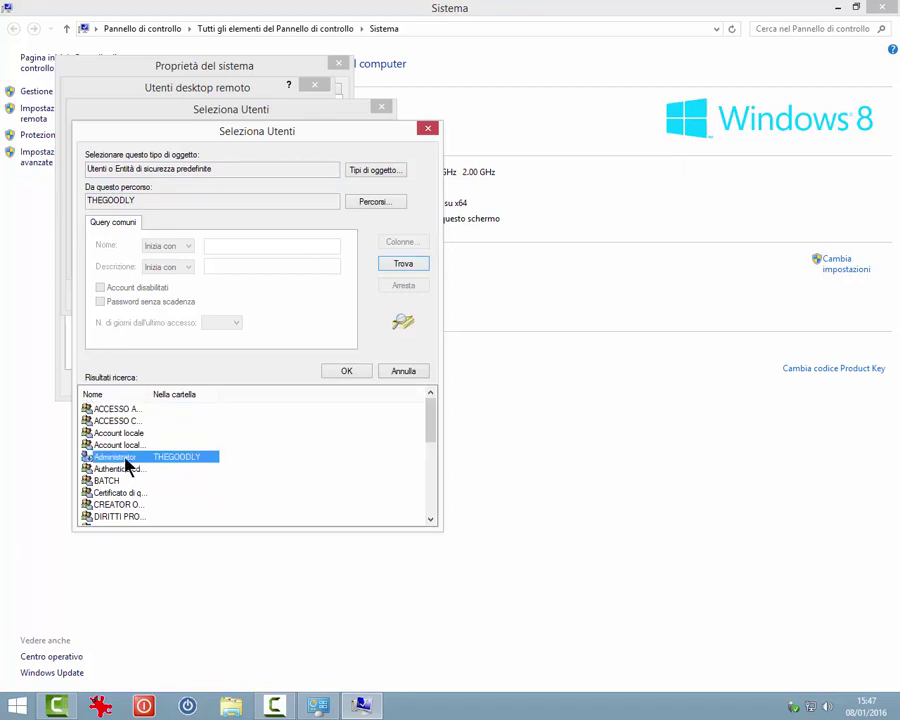
pyautogui.click(397, 376)
pyautogui.click(357, 261)
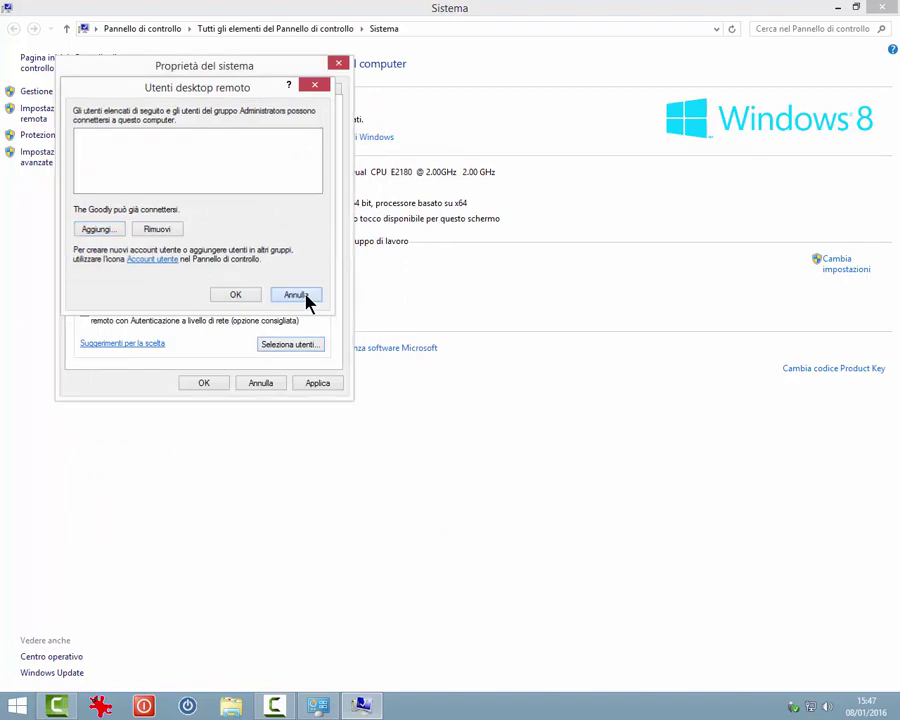
pyautogui.click(306, 300)
pyautogui.click(262, 386)
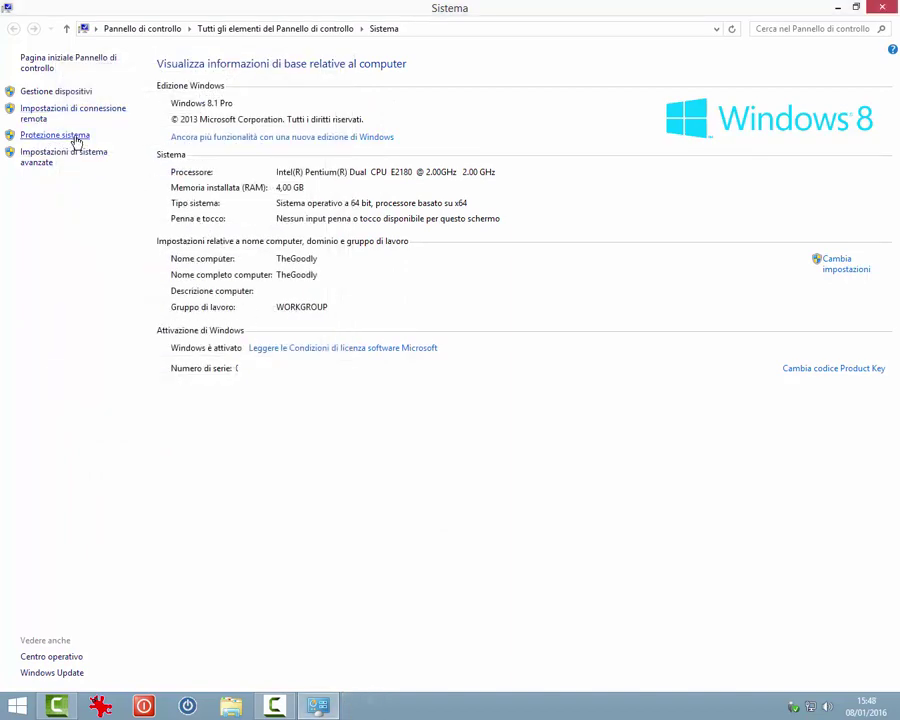
# - Review the available System Restore points with additional ones shown, select the Oracle VM VirtualBox 5.0.10 entry, and cancel the restore
pyautogui.click(74, 137)
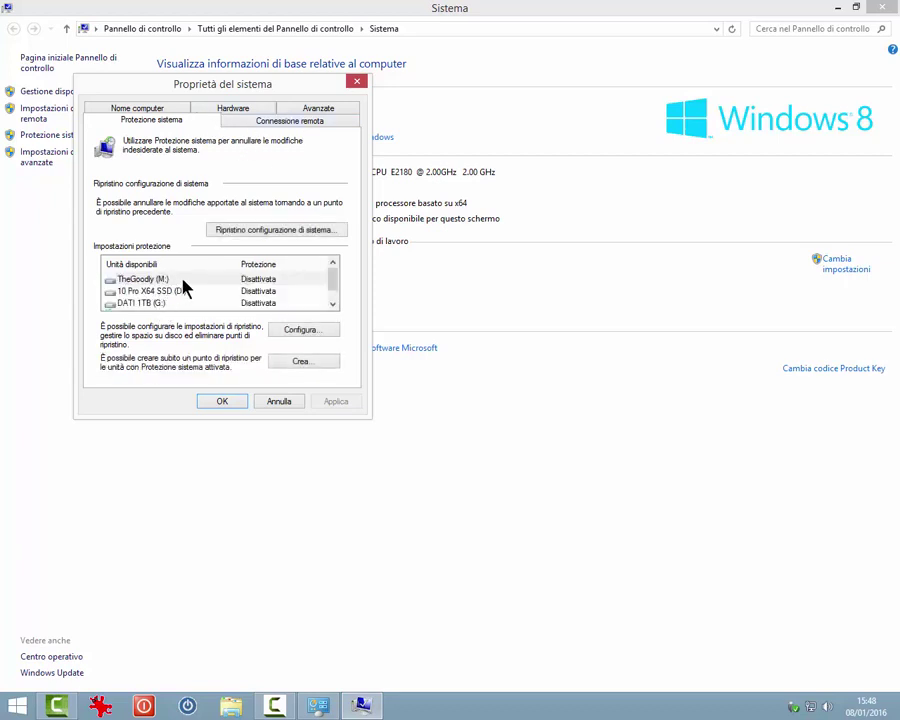
pyautogui.click(282, 236)
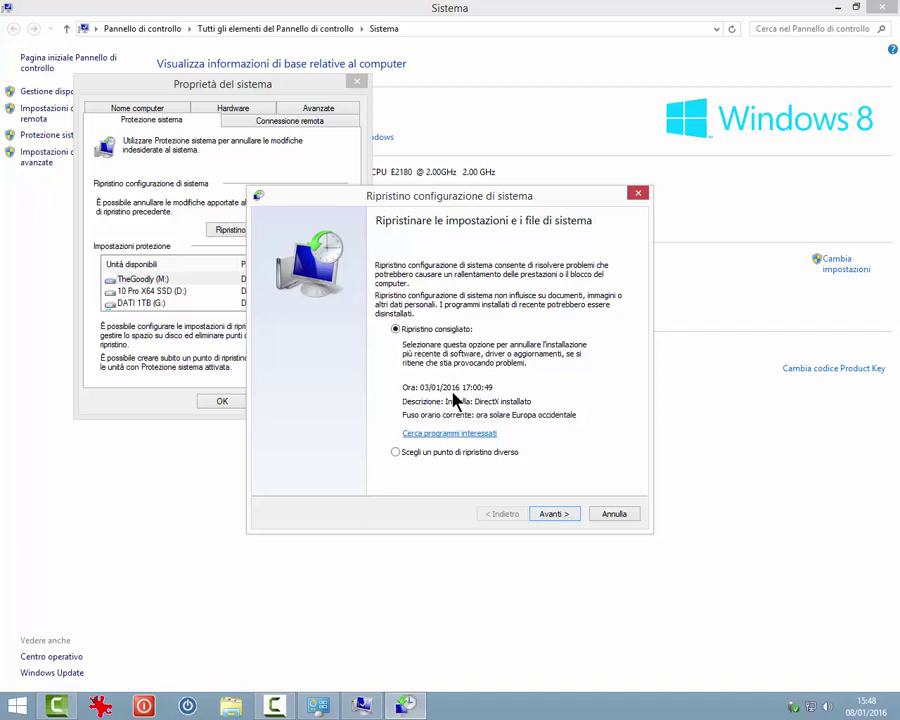
pyautogui.click(395, 453)
pyautogui.click(565, 517)
pyautogui.click(304, 335)
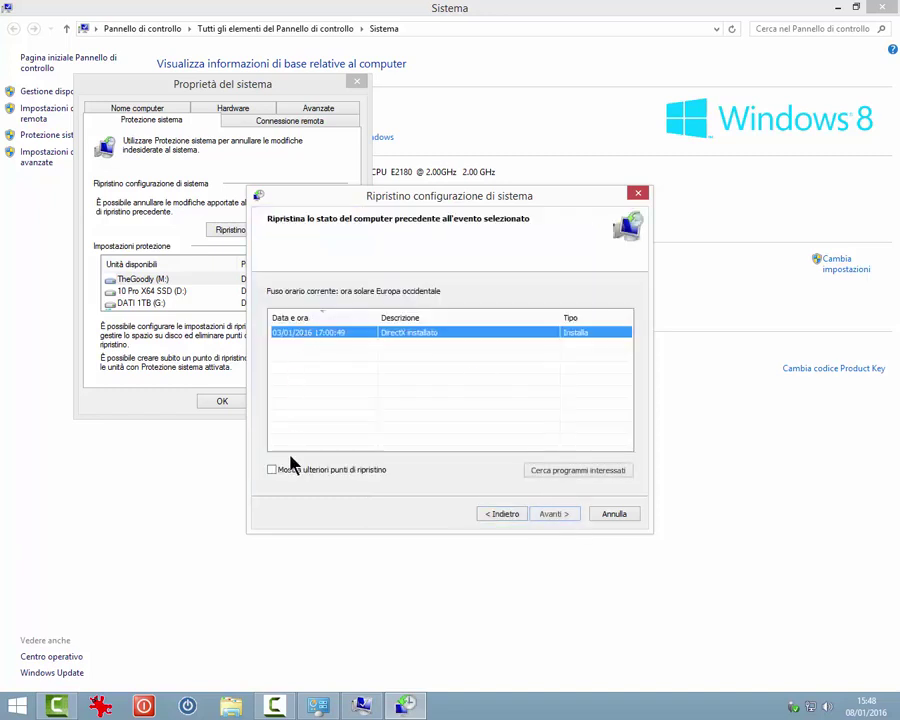
pyautogui.click(271, 469)
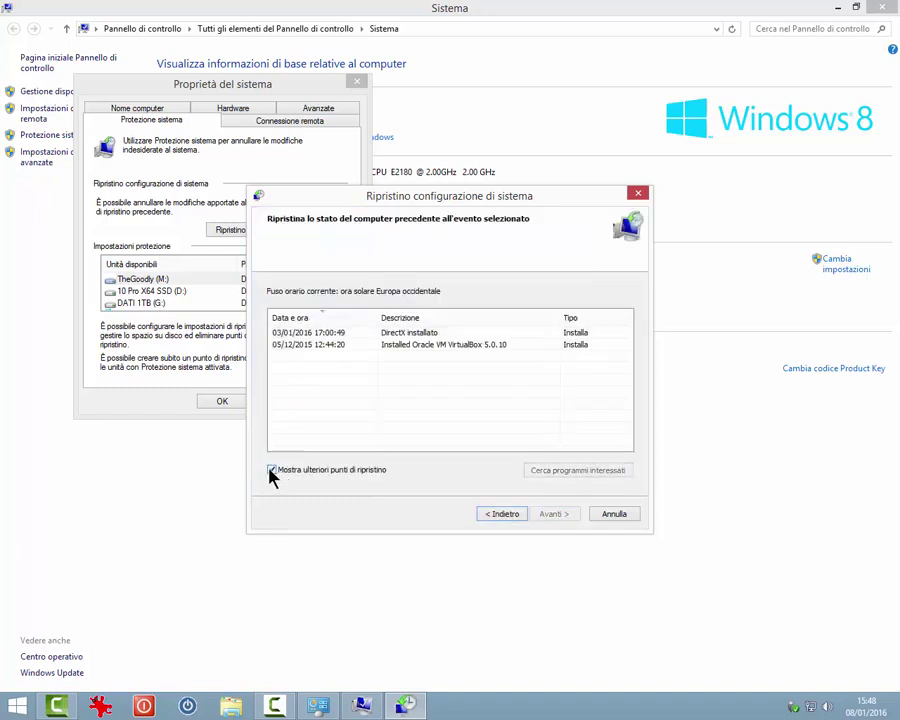
pyautogui.click(325, 347)
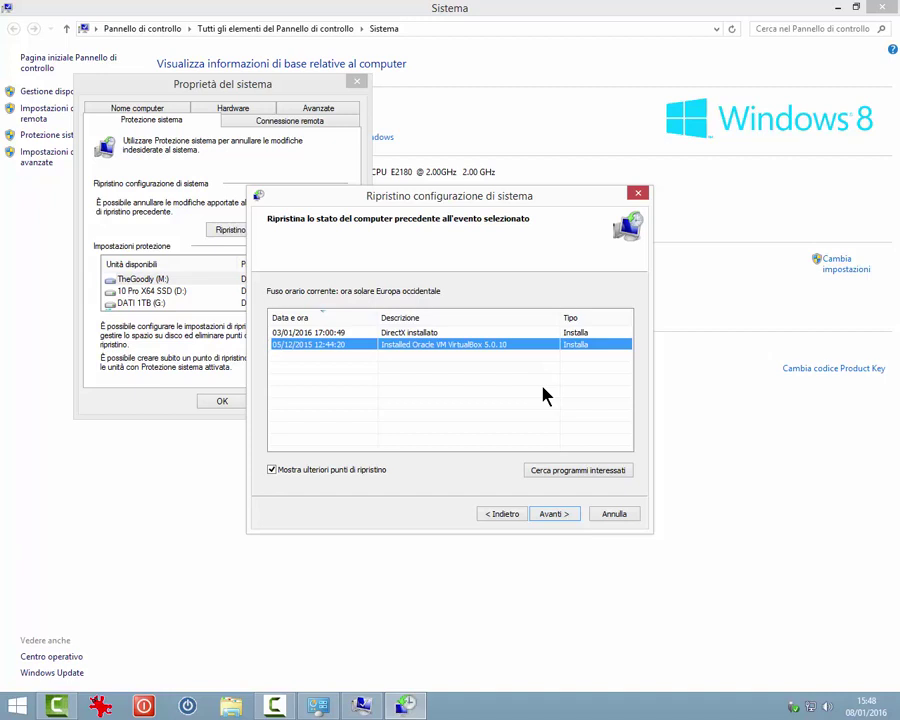
pyautogui.click(613, 516)
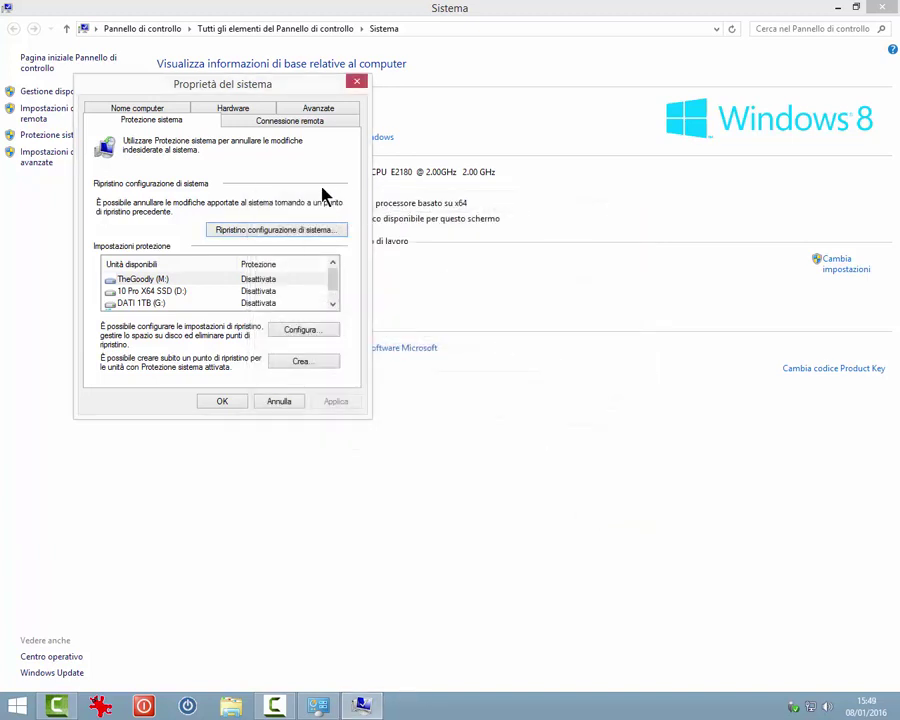
# - Look at the description prompt for creating a restore point and cancel it
pyautogui.click(298, 366)
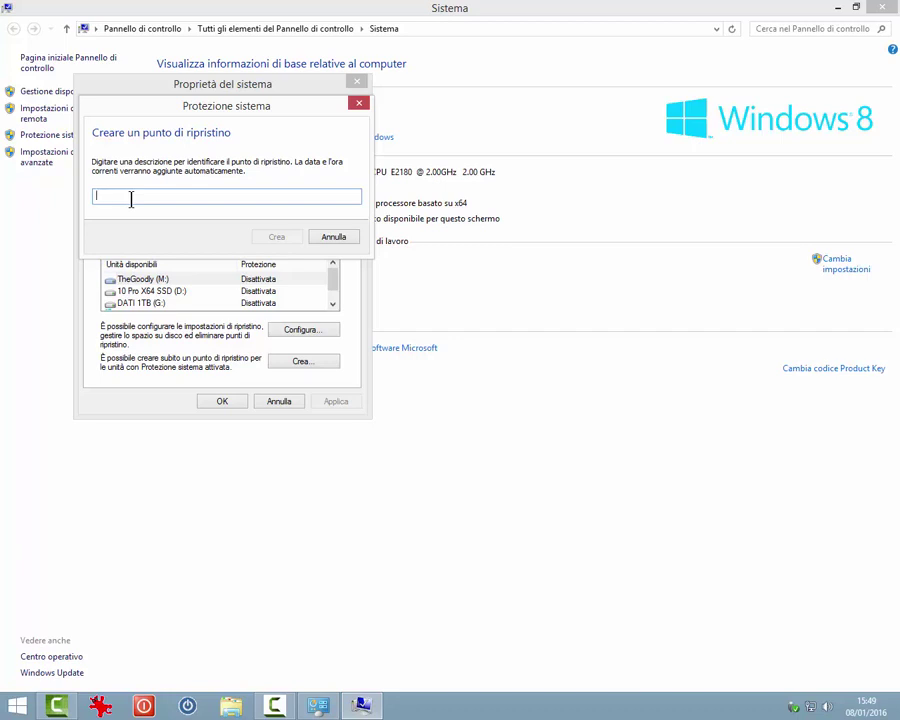
pyautogui.click(334, 240)
# - Try enabling system protection on drive M: with a maximum disk usage of 8%, and close System Properties without saving
pyautogui.click(301, 330)
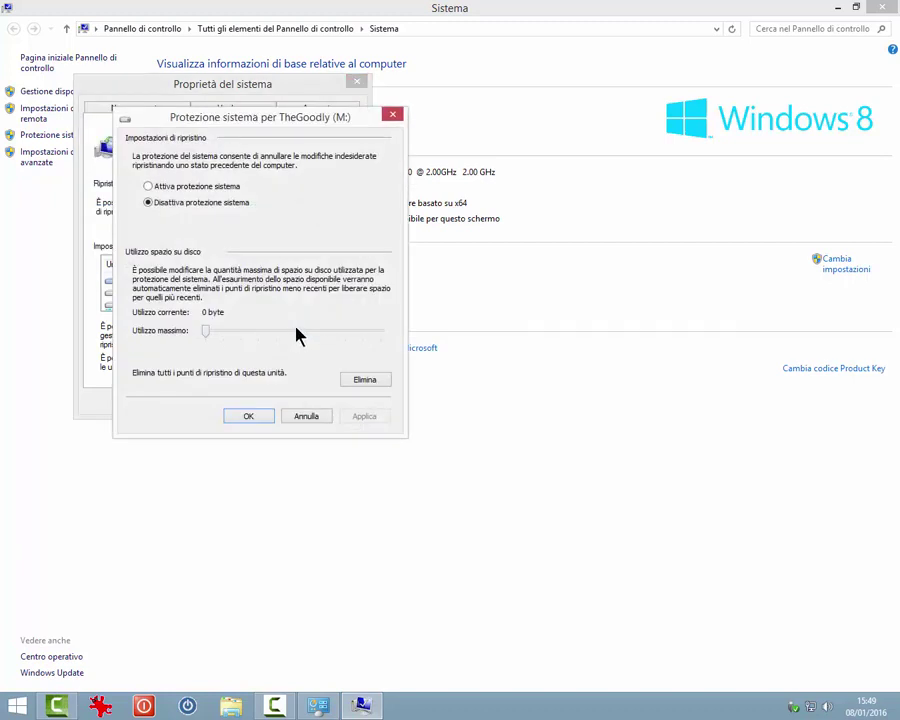
pyautogui.click(185, 188)
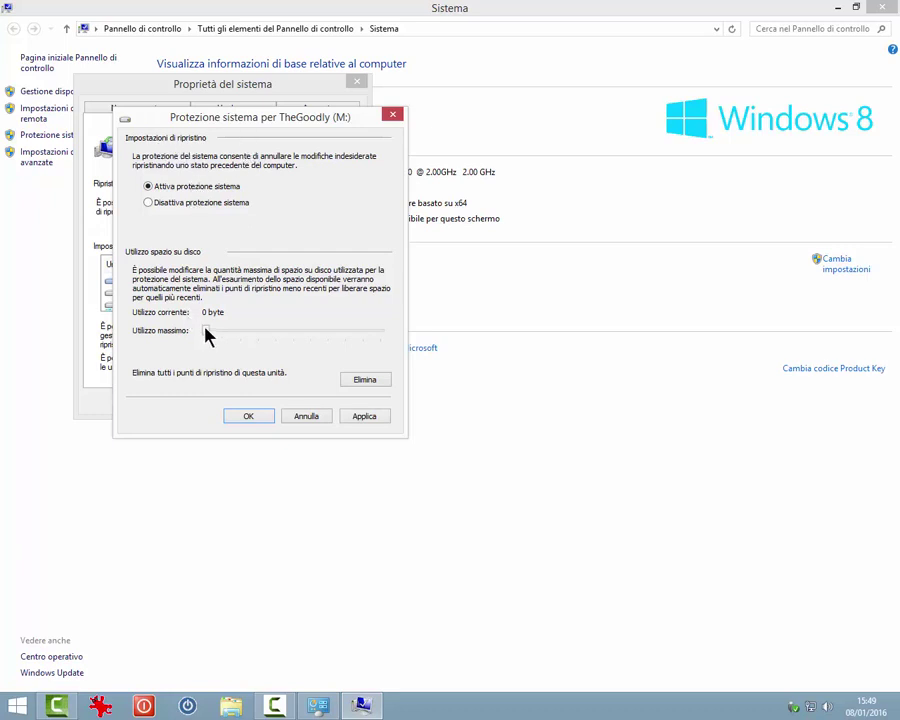
pyautogui.moveTo(205, 330); pyautogui.dragTo(221, 331)
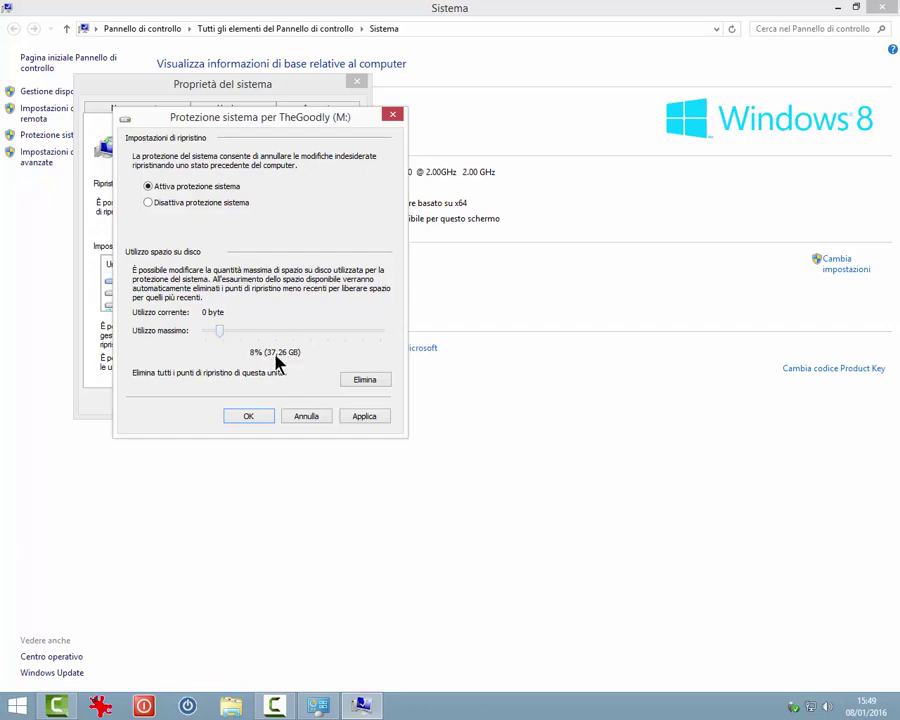
pyautogui.moveTo(218, 331); pyautogui.dragTo(205, 332)
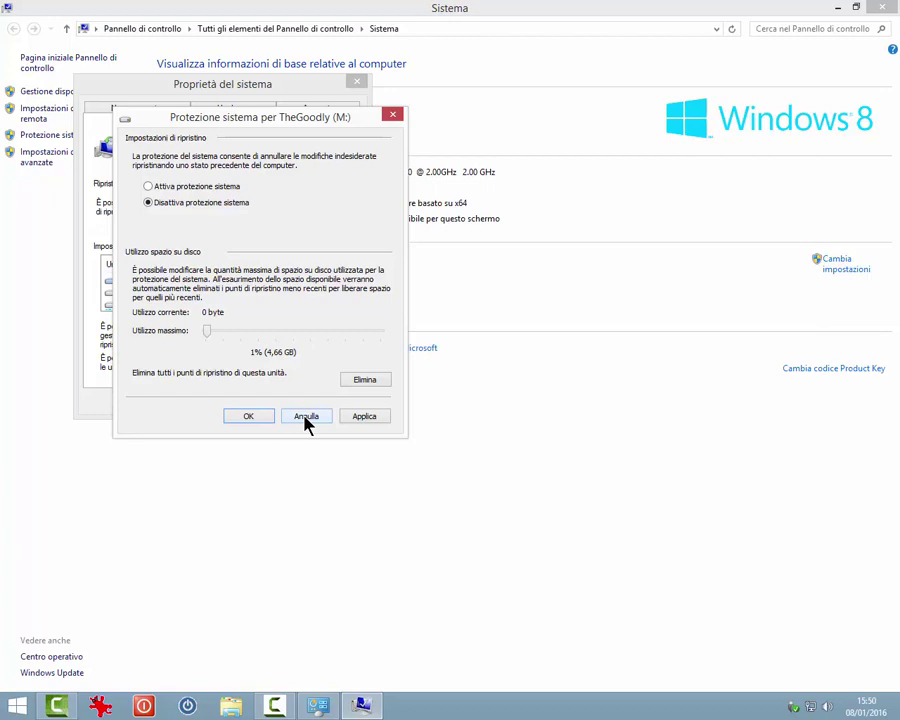
pyautogui.click(306, 417)
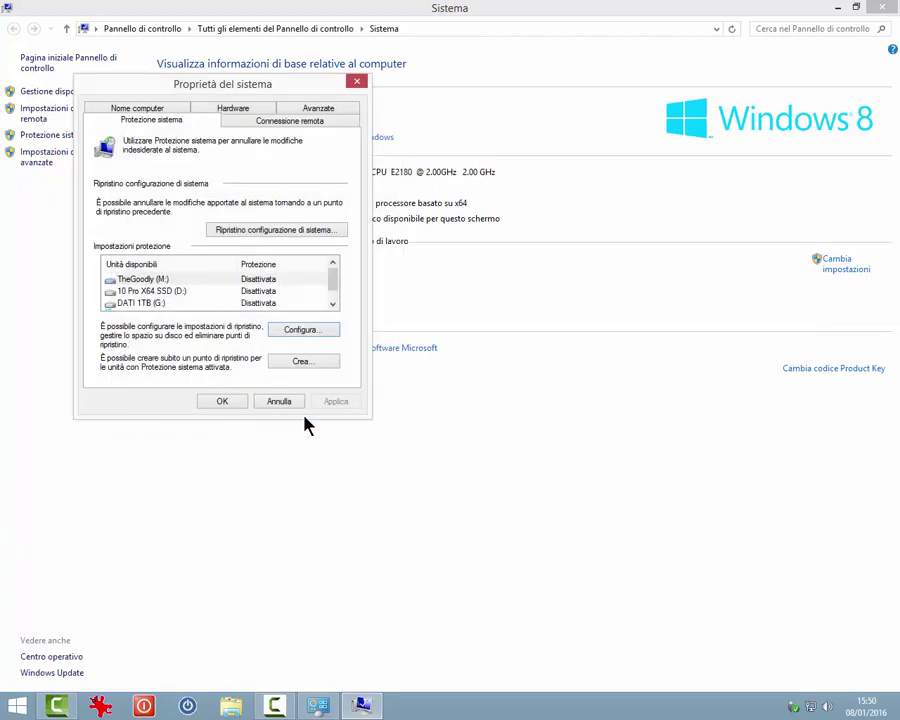
pyautogui.click(277, 402)
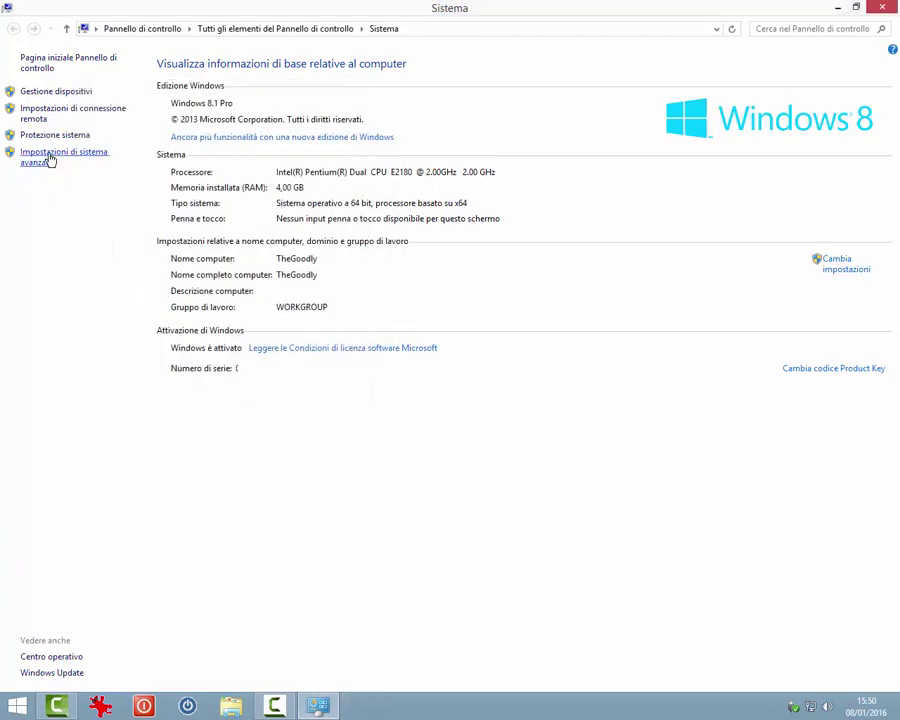
# - Set the visual effects in the advanced system performance settings to the best performance option
pyautogui.click(48, 160)
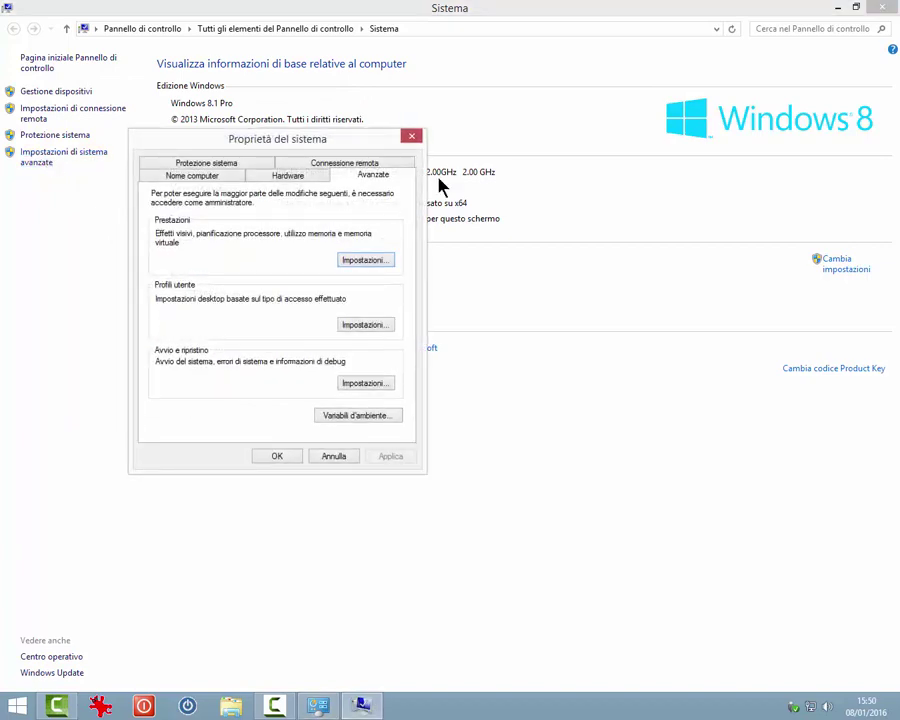
pyautogui.click(365, 260)
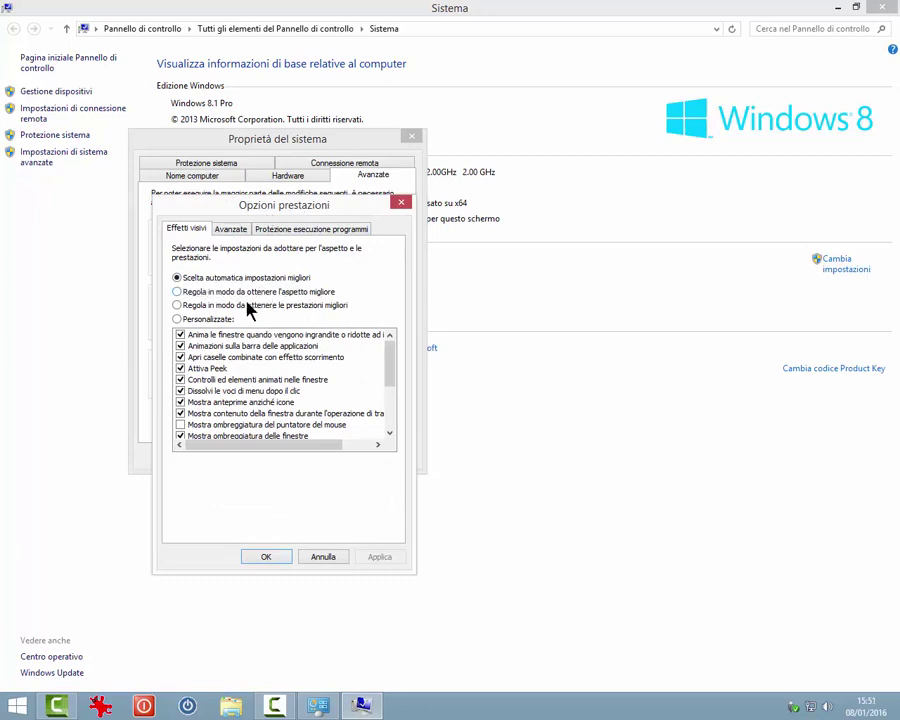
pyautogui.click(177, 305)
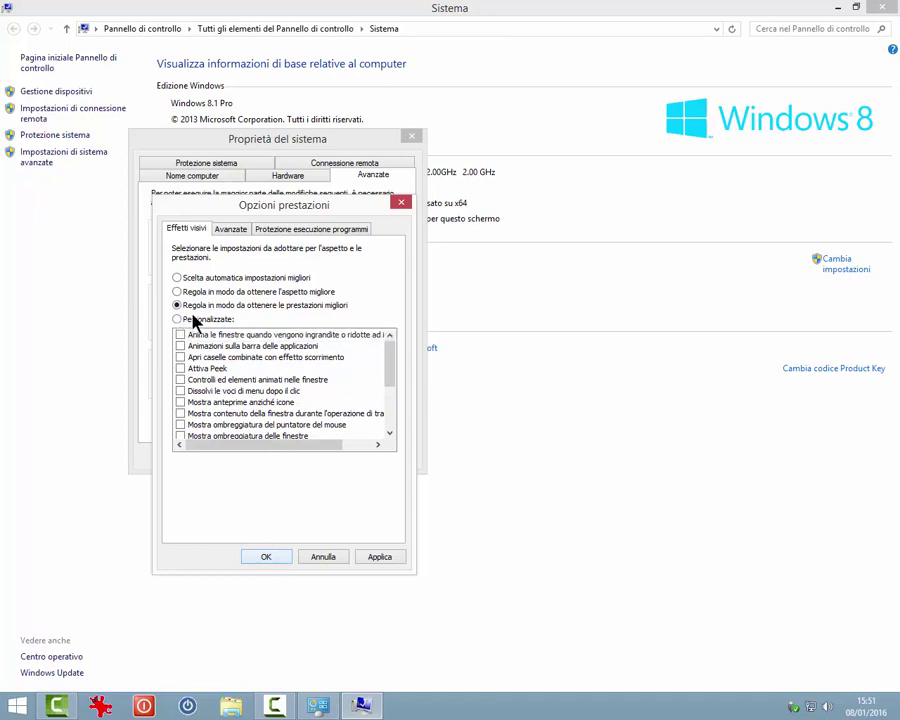
# - Try turning off automatic paging file management and switching drive C: between custom size, system-managed size and no paging file
pyautogui.click(225, 233)
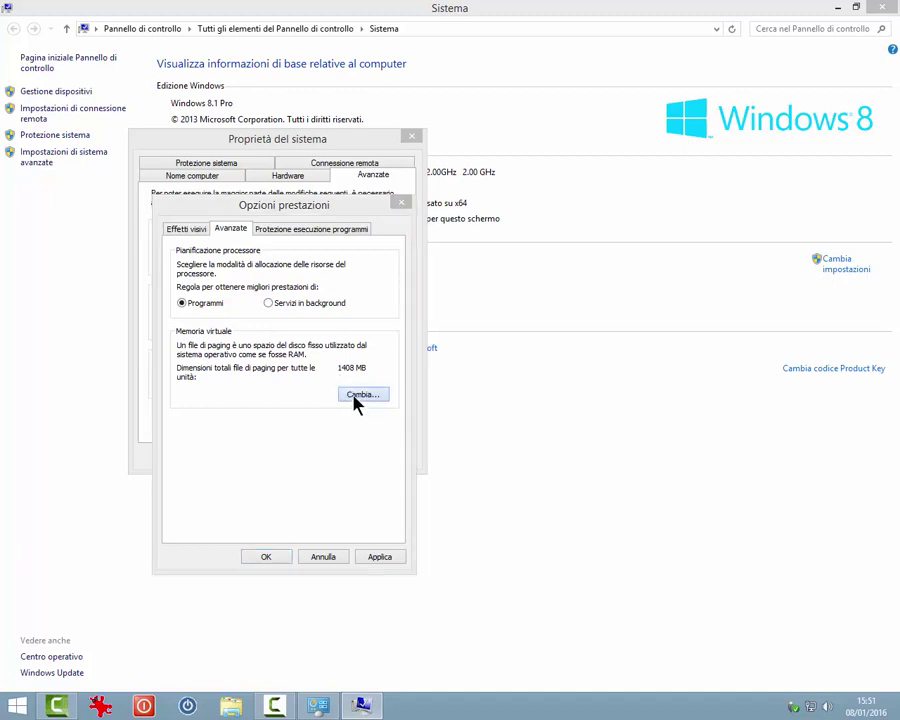
pyautogui.click(355, 398)
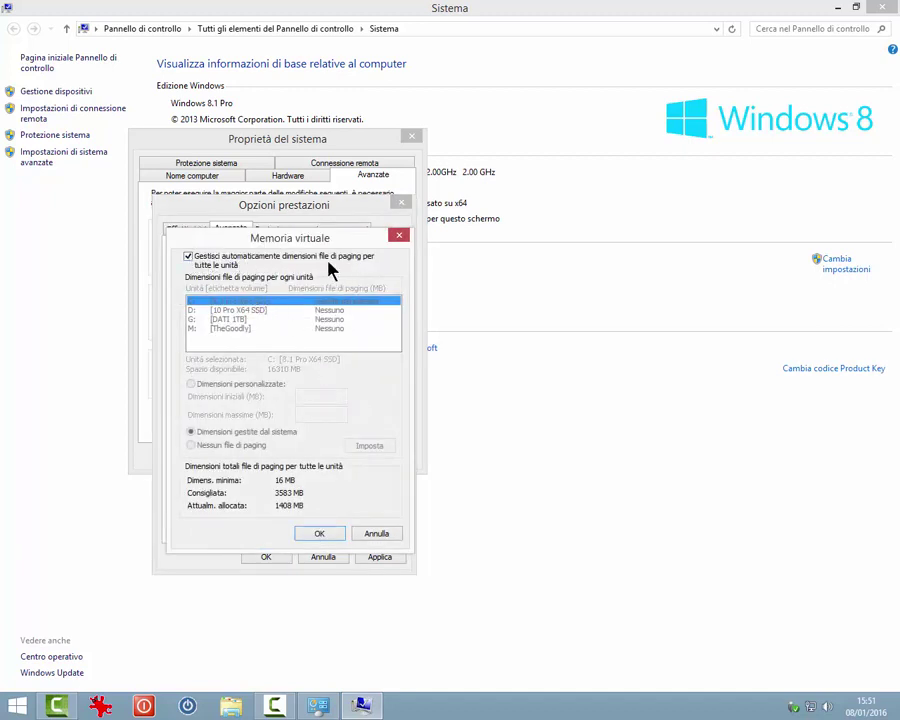
pyautogui.click(188, 257)
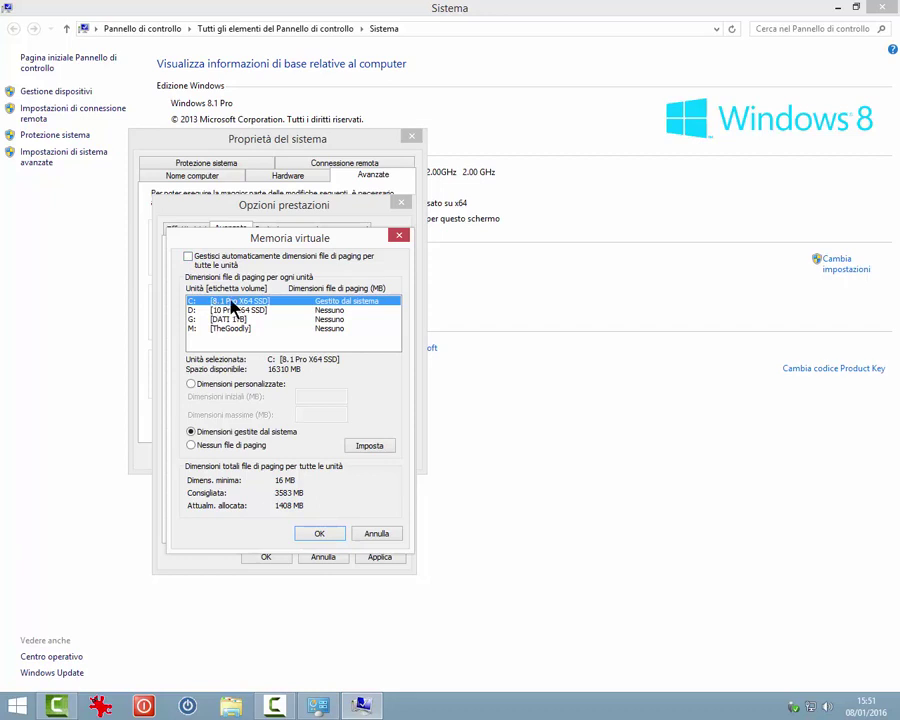
pyautogui.click(191, 384)
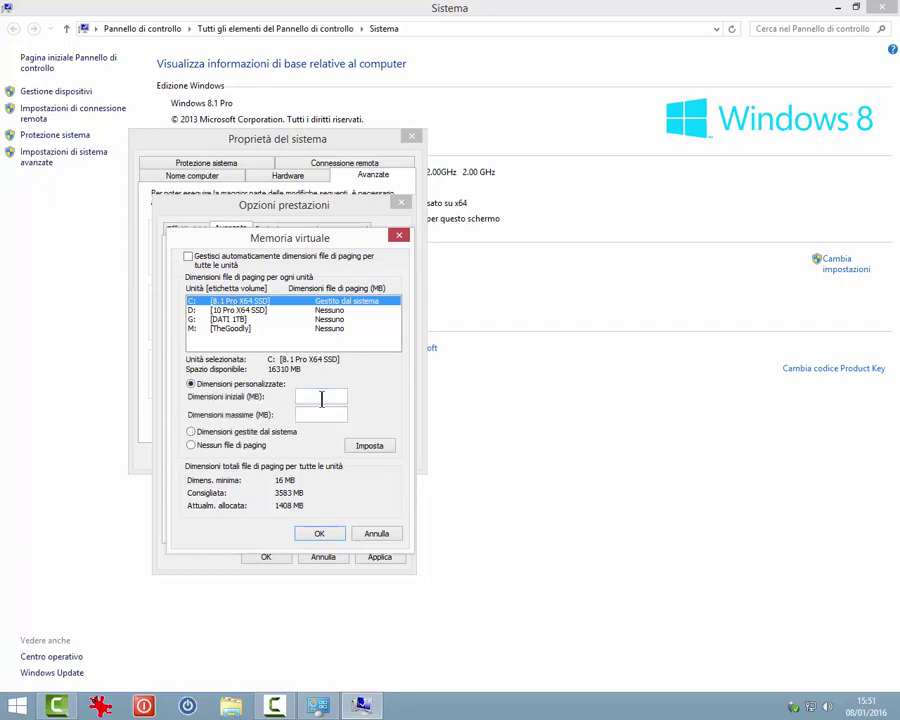
pyautogui.click(206, 434)
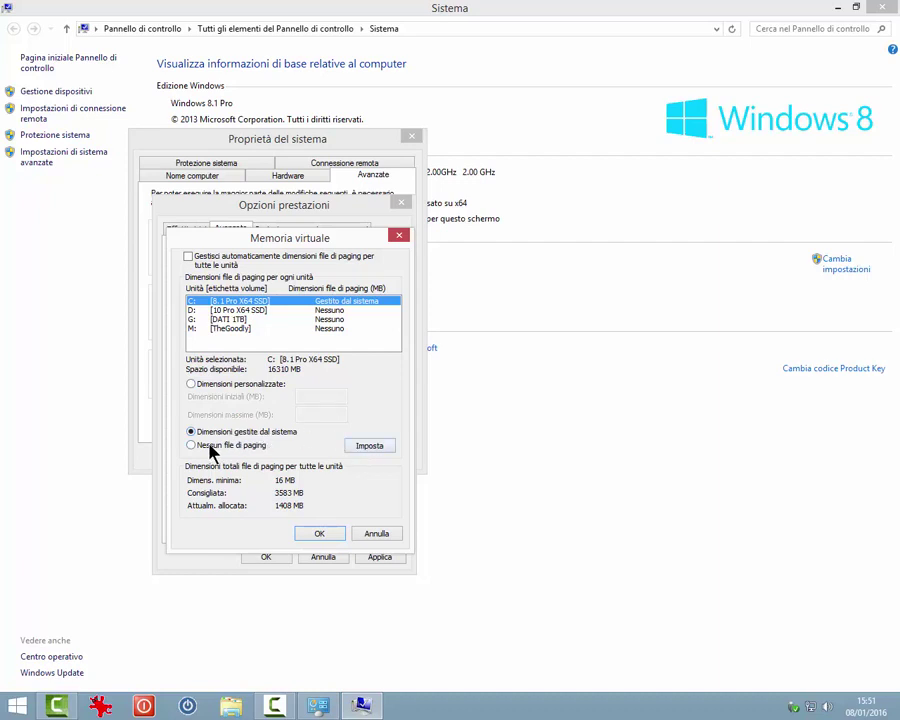
pyautogui.click(194, 449)
# - Look at the initial and maximum custom size settings for drive C:'s paging file, and cancel the virtual memory and performance options
pyautogui.click(191, 385)
pyautogui.click(330, 396)
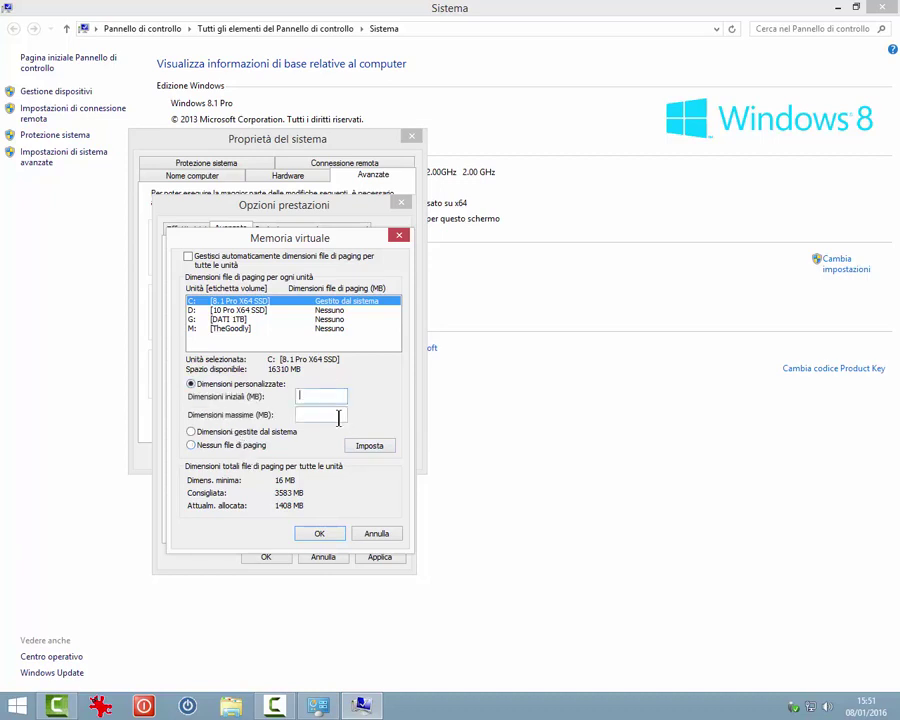
pyautogui.click(328, 414)
pyautogui.click(306, 393)
pyautogui.click(308, 414)
pyautogui.click(376, 535)
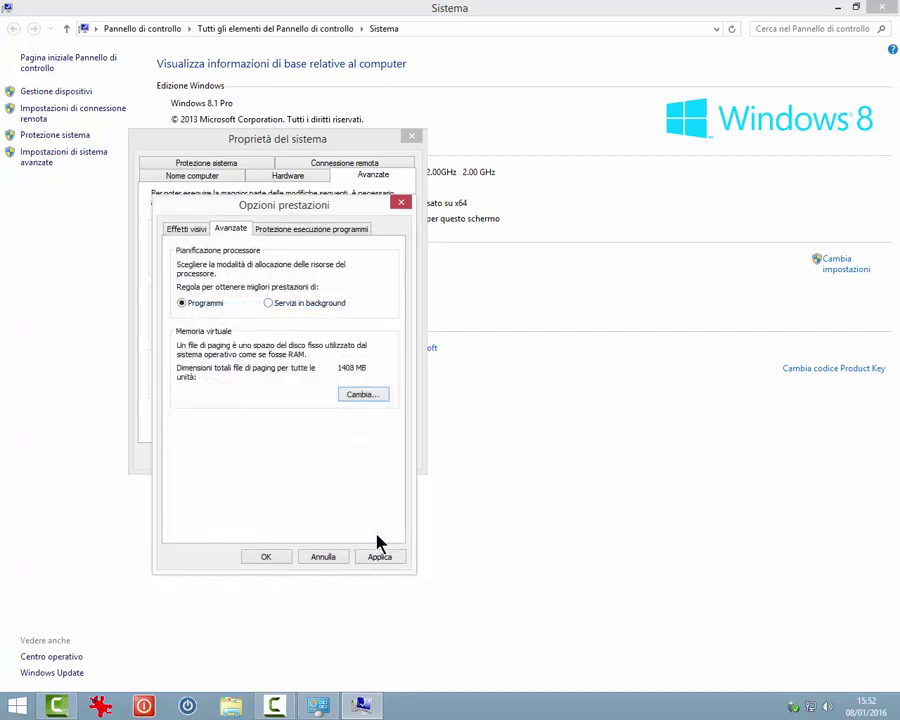
pyautogui.click(322, 562)
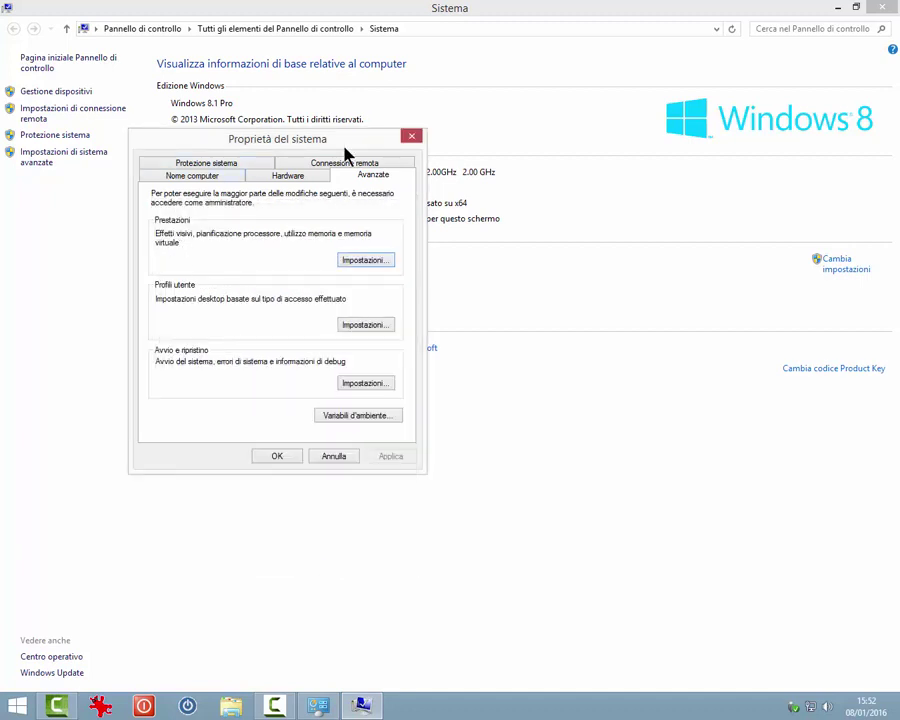
# - Look at the computer description, name and workgroup settings, and cancel the computer name change without editing anything
pyautogui.click(190, 177)
pyautogui.click(261, 226)
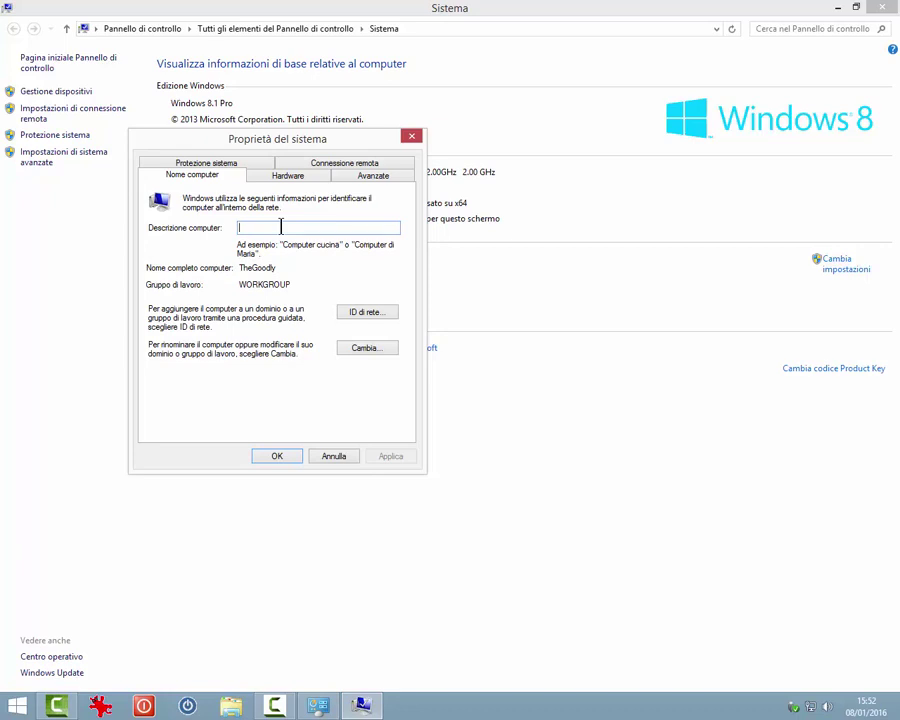
pyautogui.click(364, 350)
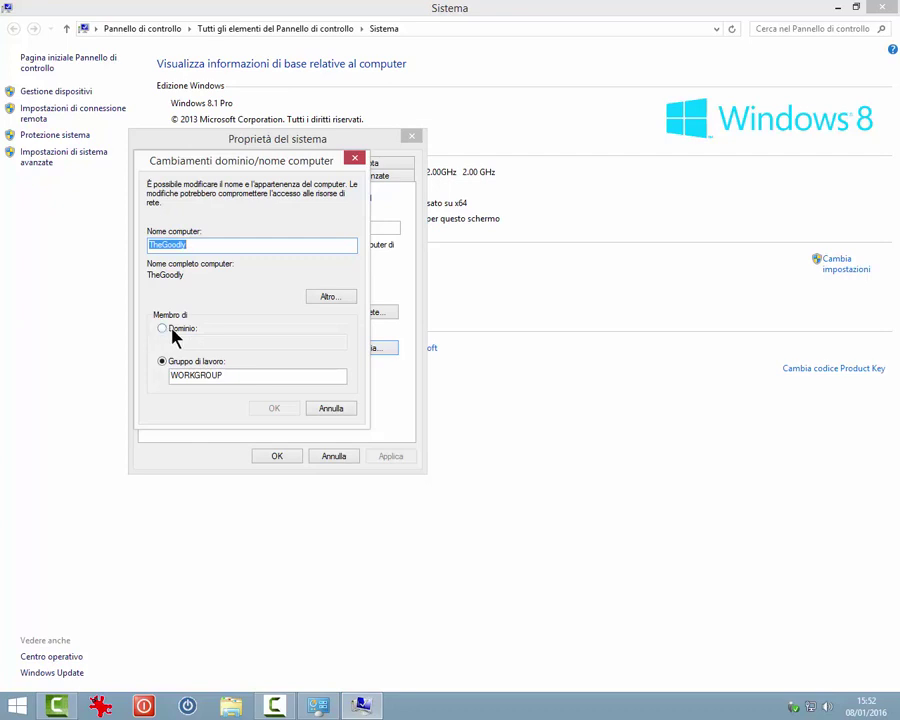
pyautogui.moveTo(235, 374); pyautogui.dragTo(110, 383)
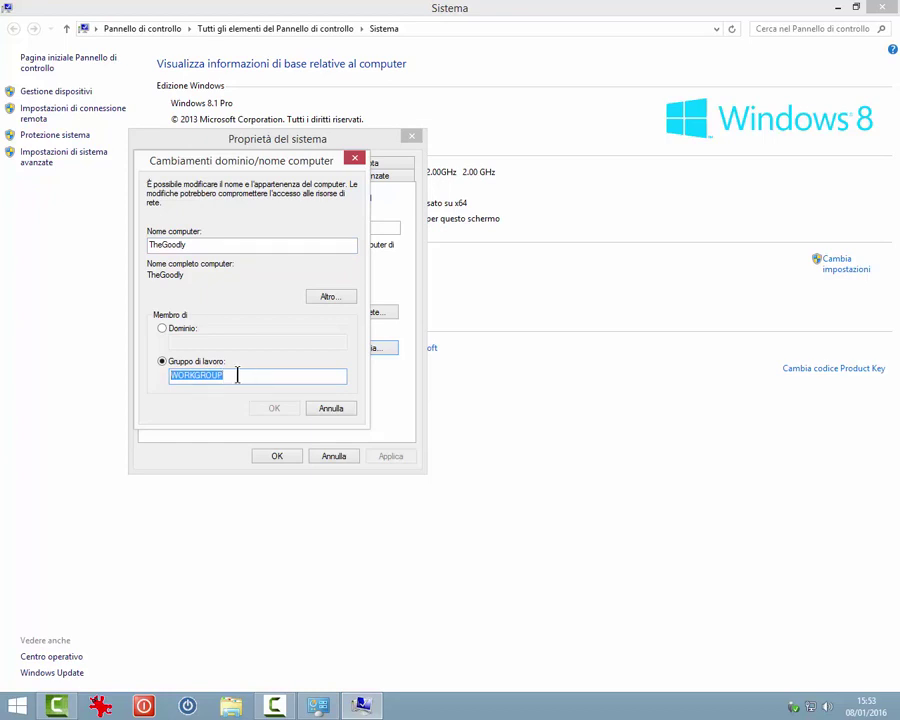
pyautogui.click(318, 413)
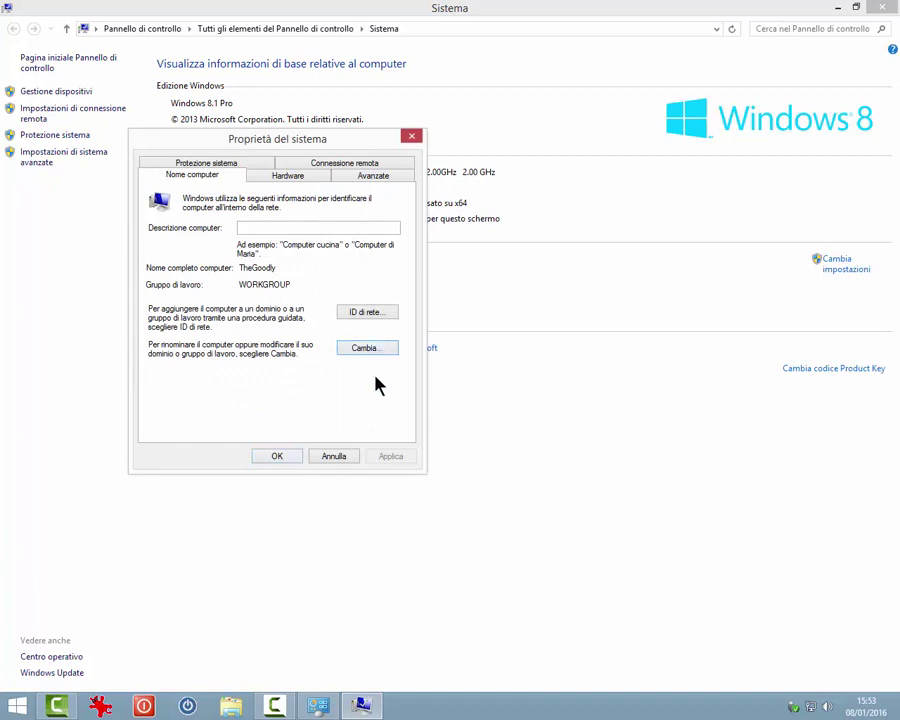
pyautogui.press('Tab')
# - Look at the device list in Device Manager from the hardware settings, and cancel System Properties
pyautogui.click(285, 178)
pyautogui.click(331, 256)
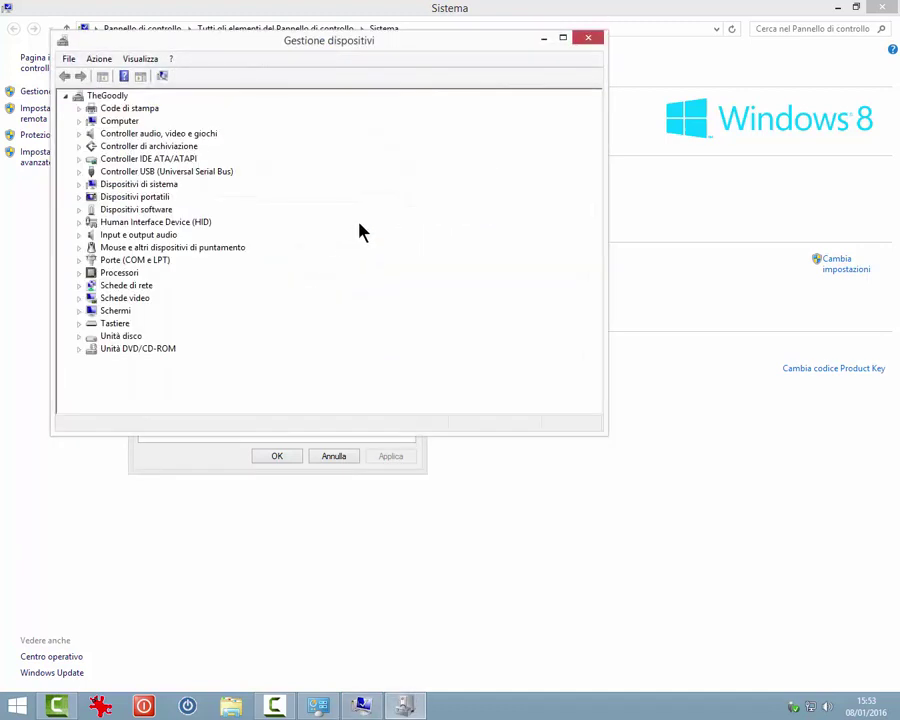
pyautogui.click(580, 40)
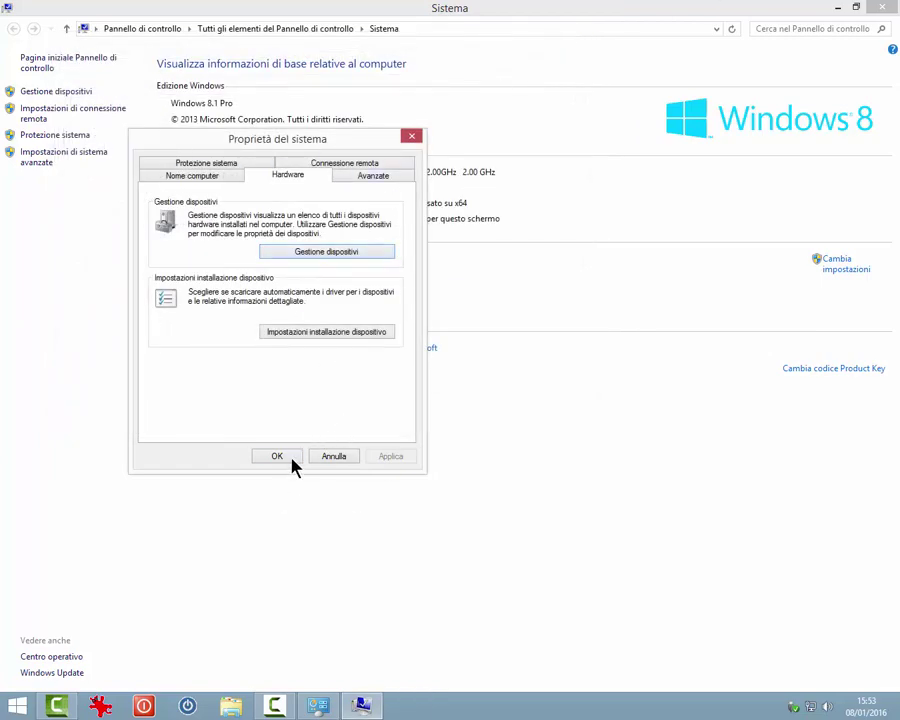
pyautogui.click(336, 457)
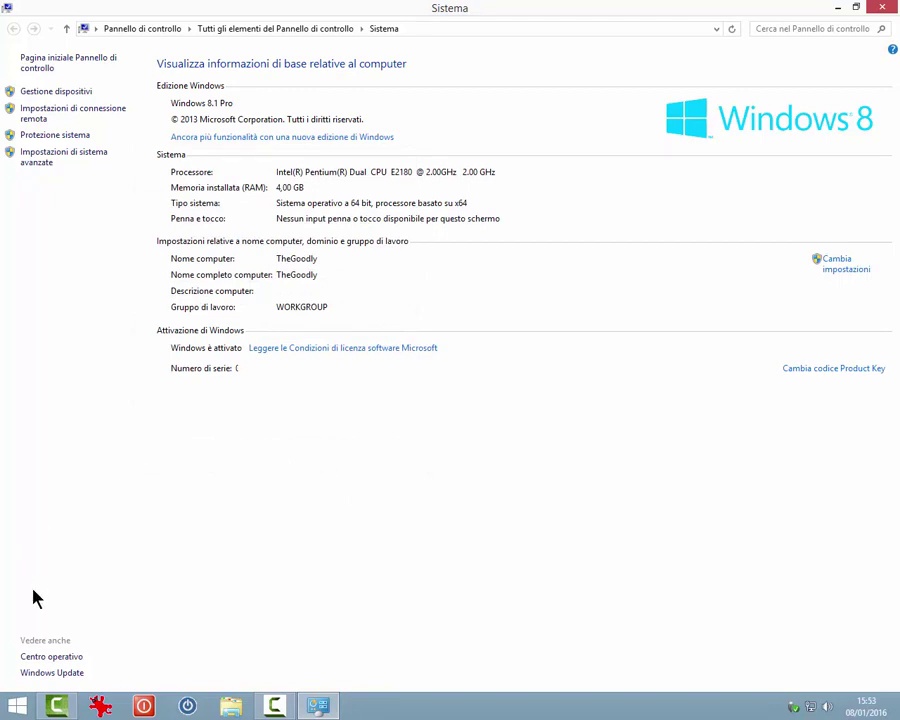
# - Review the security and maintenance messages in the Action Center, and return to the System page
pyautogui.click(44, 662)
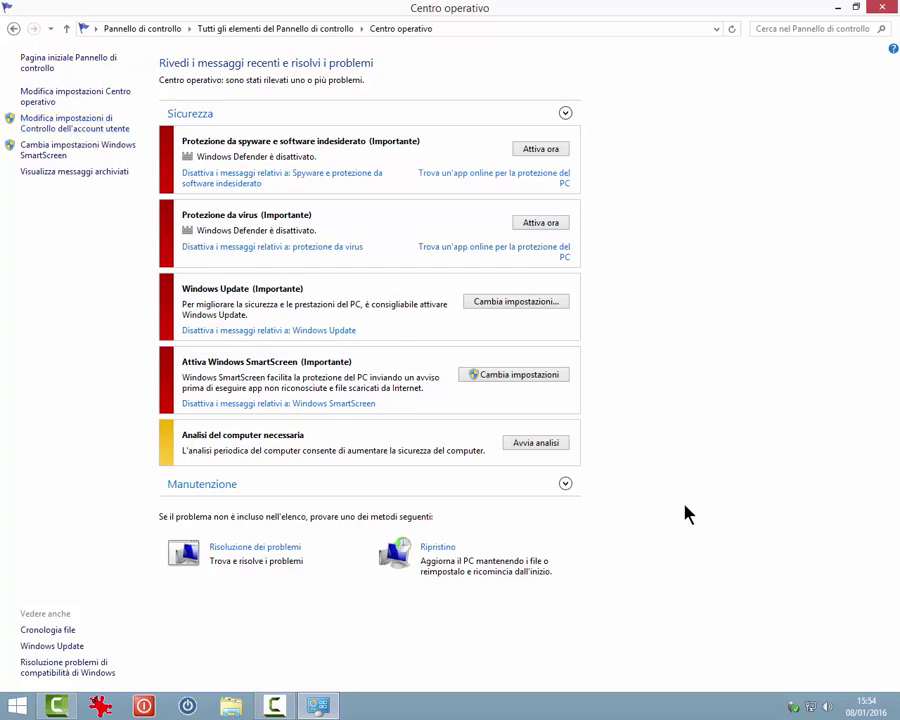
pyautogui.click(13, 27)
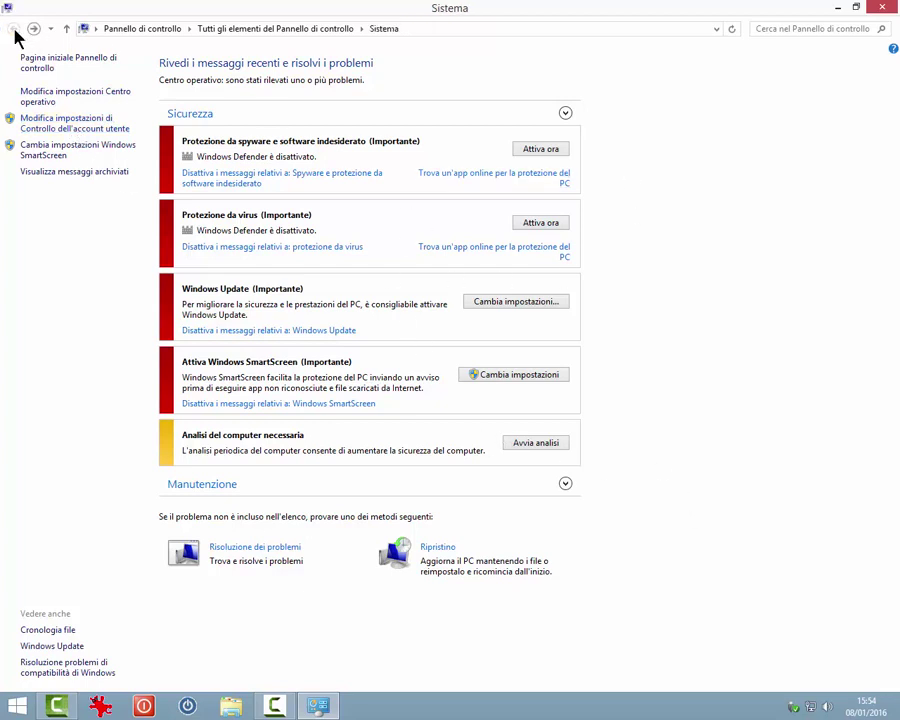
# - Look at the Windows Update choices for installing important updates, cancel without changing them, and return to the System page
pyautogui.click(44, 674)
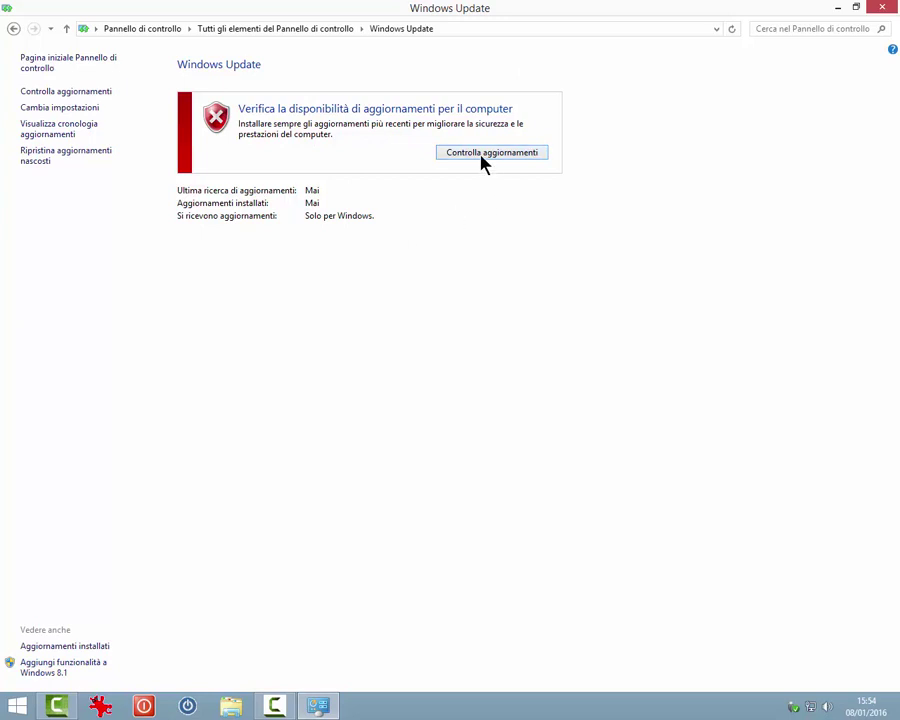
pyautogui.click(52, 108)
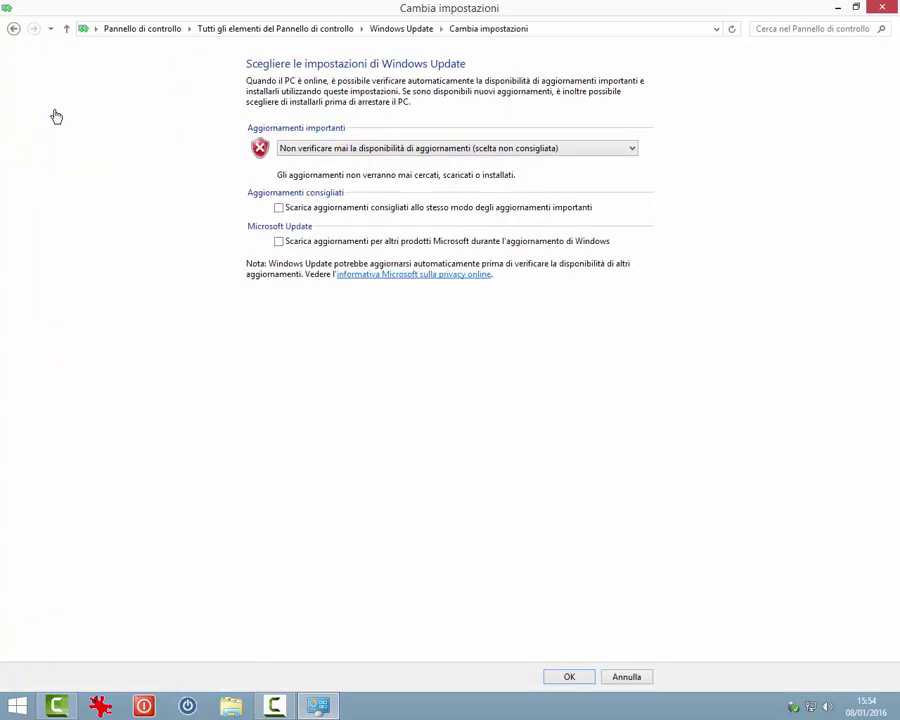
pyautogui.click(628, 156)
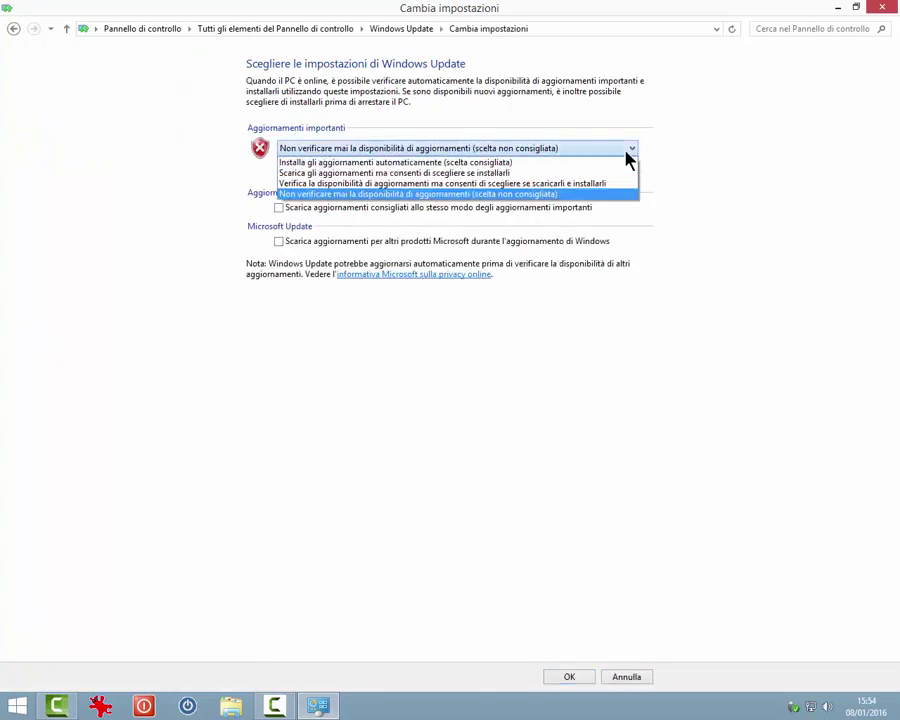
pyautogui.click(376, 365)
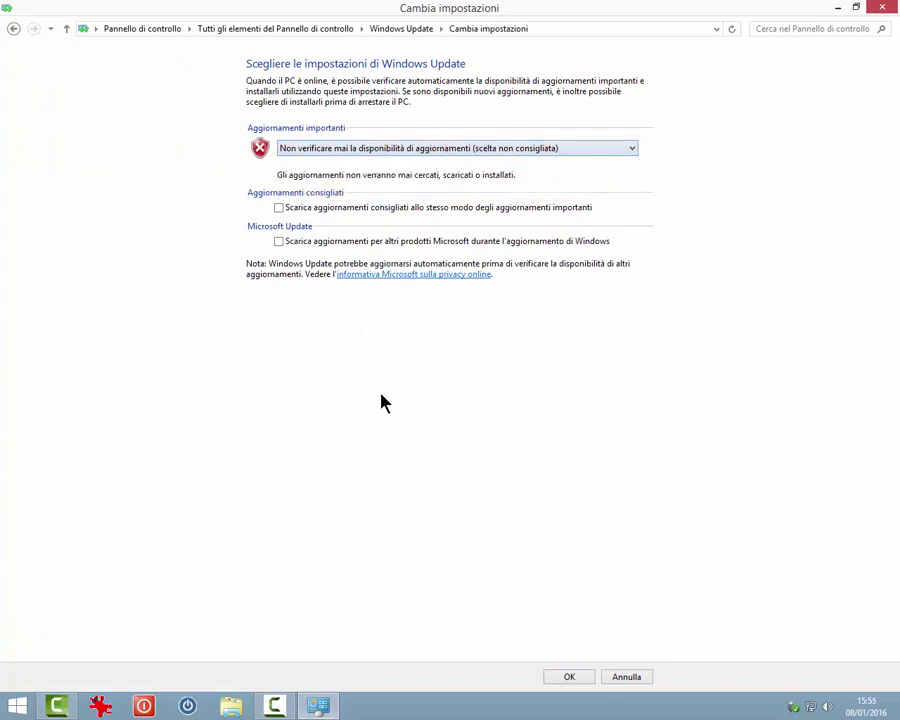
pyautogui.click(628, 676)
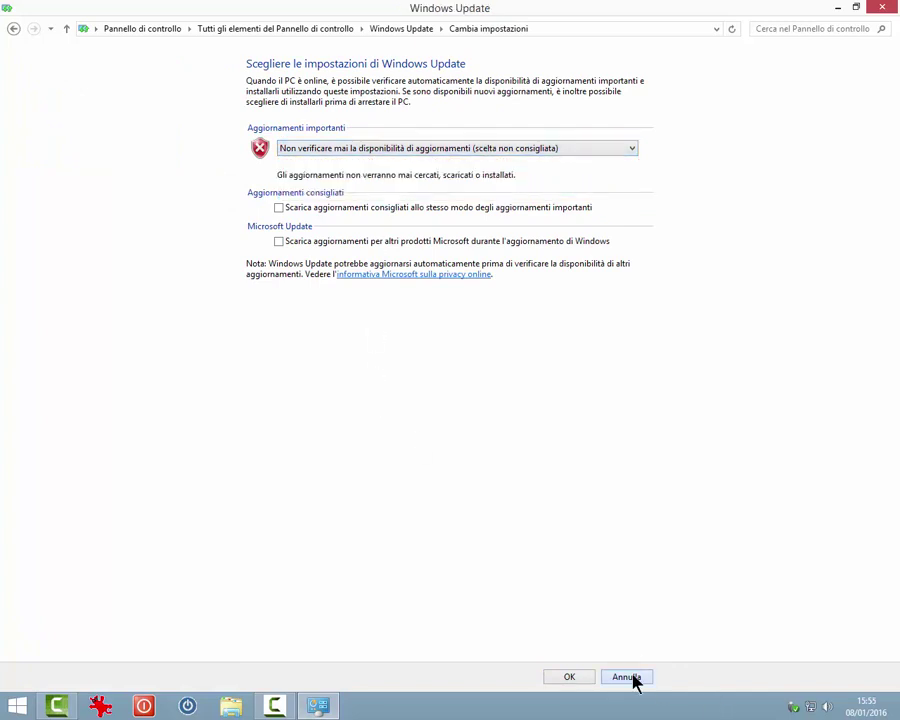
pyautogui.click(11, 30)
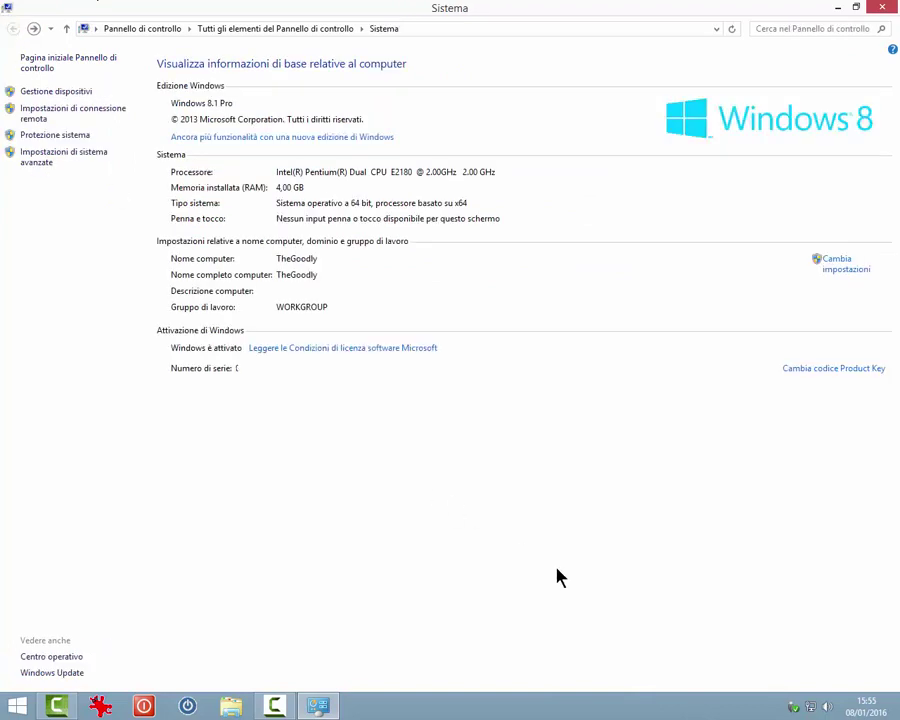